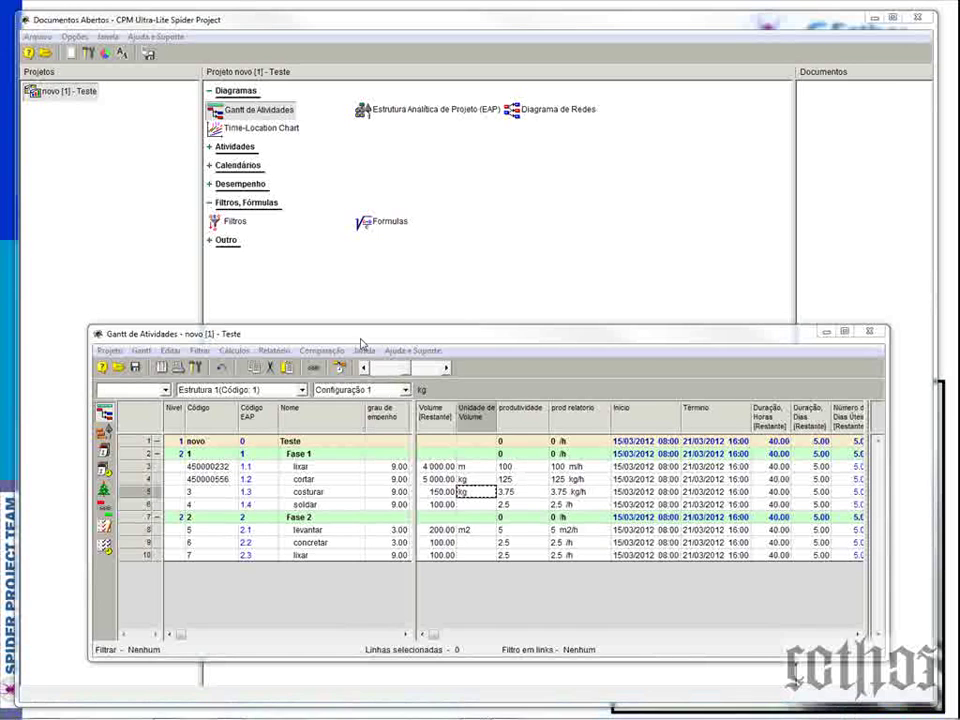
Move and enlarge the activity Gantt window, and shrink both table panes so the bar chart takes most of the width.
{"action": "left_click", "coordinate": [360, 341]}
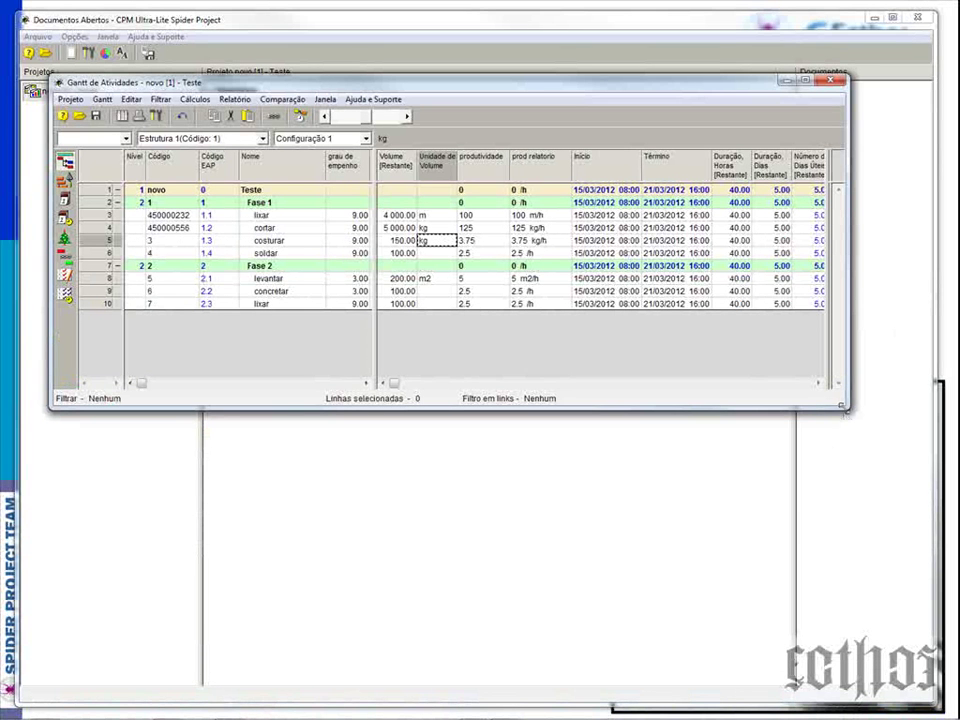
{"action": "left_click_drag", "start_coordinate": [843, 406], "coordinate": [877, 617]}
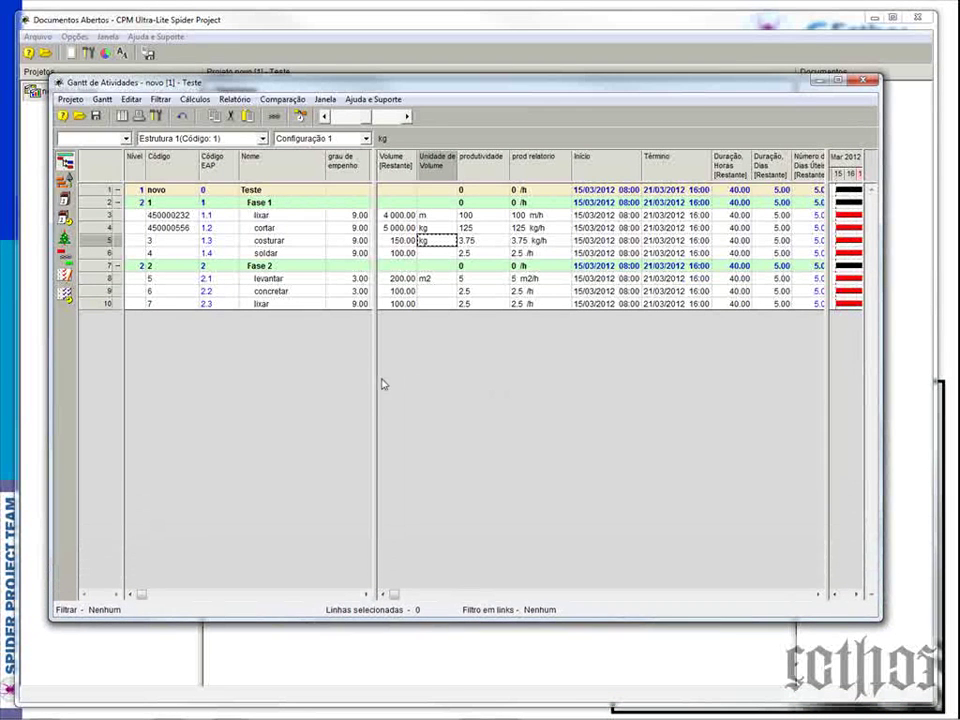
{"action": "left_click_drag", "start_coordinate": [374, 381], "coordinate": [326, 392]}
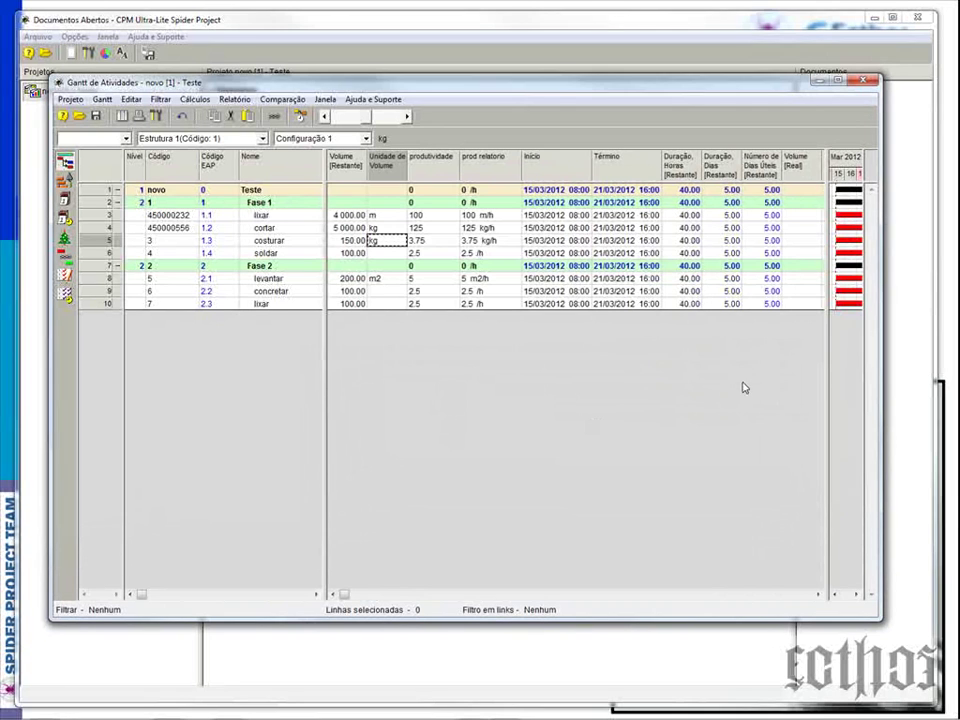
{"action": "left_click_drag", "start_coordinate": [825, 371], "coordinate": [373, 408]}
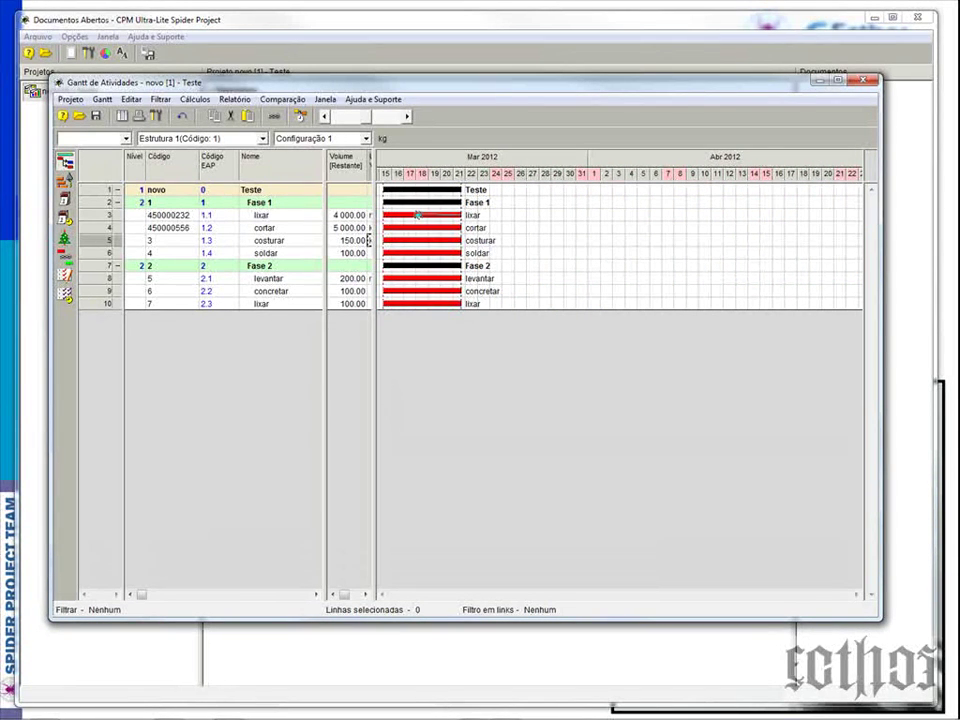
Link lixar (1.1) to cortar and cortar to costurar in the bar chart, and recalculate the schedule with direction Adiantado.
{"action": "left_click_drag", "start_coordinate": [418, 215], "coordinate": [418, 227]}
{"action": "left_click_drag", "start_coordinate": [418, 227], "coordinate": [418, 227]}
{"action": "left_click_drag", "start_coordinate": [415, 228], "coordinate": [412, 241]}
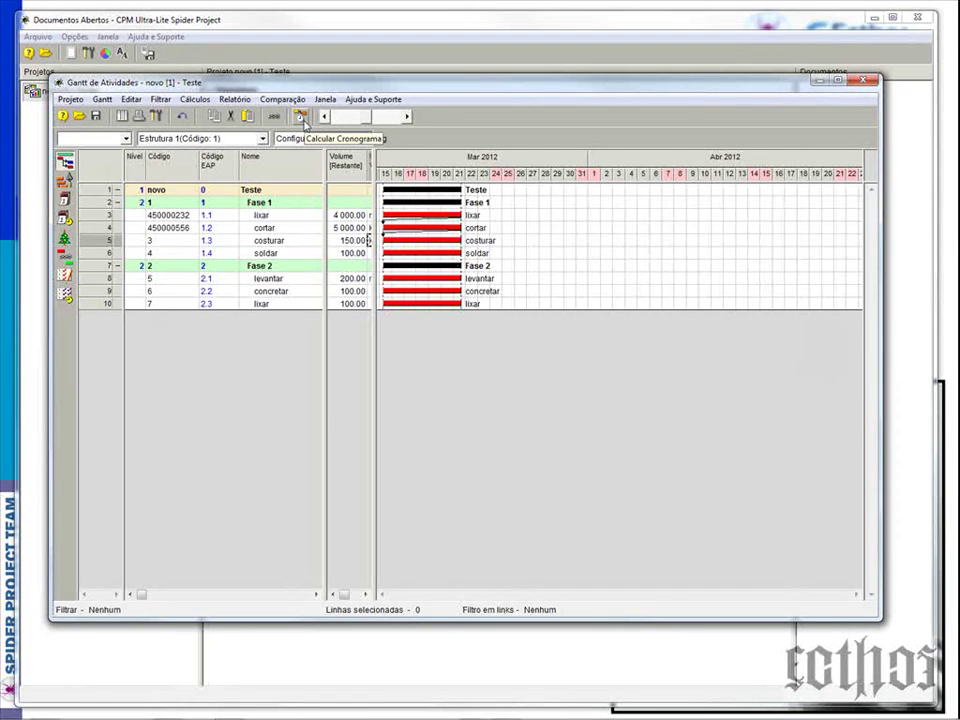
{"action": "left_click", "coordinate": [303, 118]}
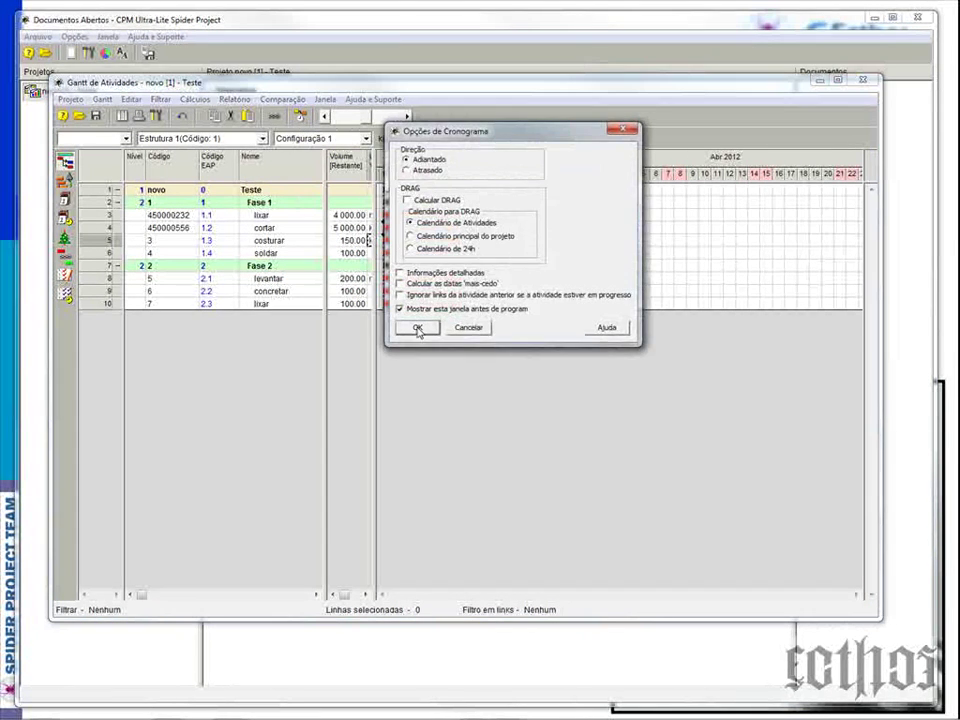
{"action": "left_click", "coordinate": [418, 328]}
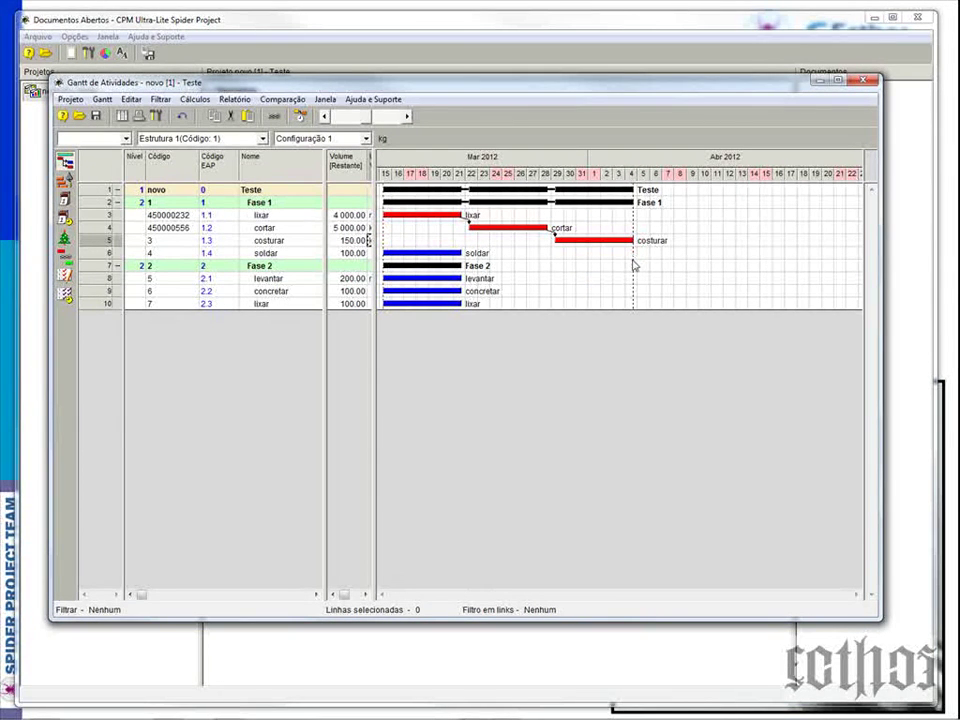
Link lixar (1.1) to soldar with link type Início - Início, and recalculate the schedule.
{"action": "left_click_drag", "start_coordinate": [418, 215], "coordinate": [428, 253]}
{"action": "left_click_drag", "start_coordinate": [423, 214], "coordinate": [428, 254]}
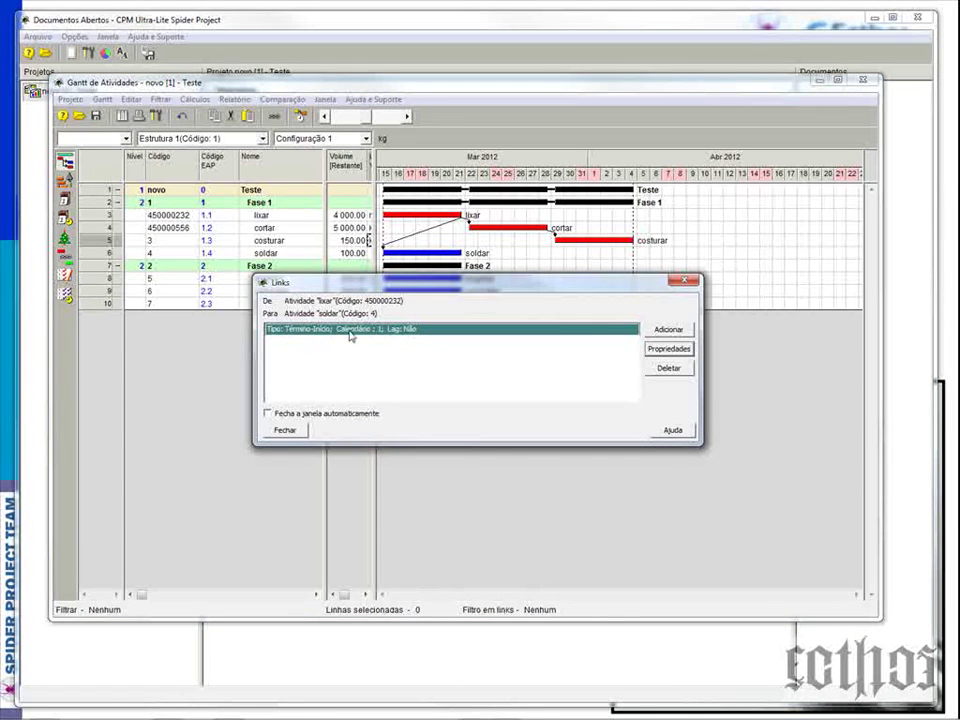
{"action": "left_click", "coordinate": [667, 349]}
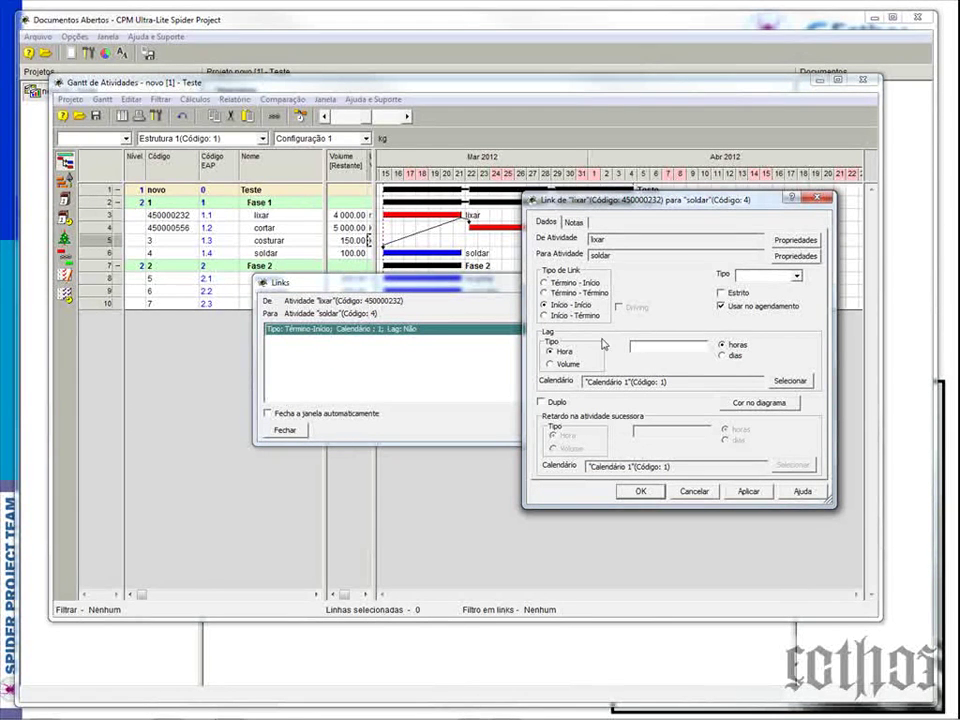
{"action": "left_click", "coordinate": [636, 492]}
{"action": "left_click_drag", "start_coordinate": [516, 283], "coordinate": [620, 364]}
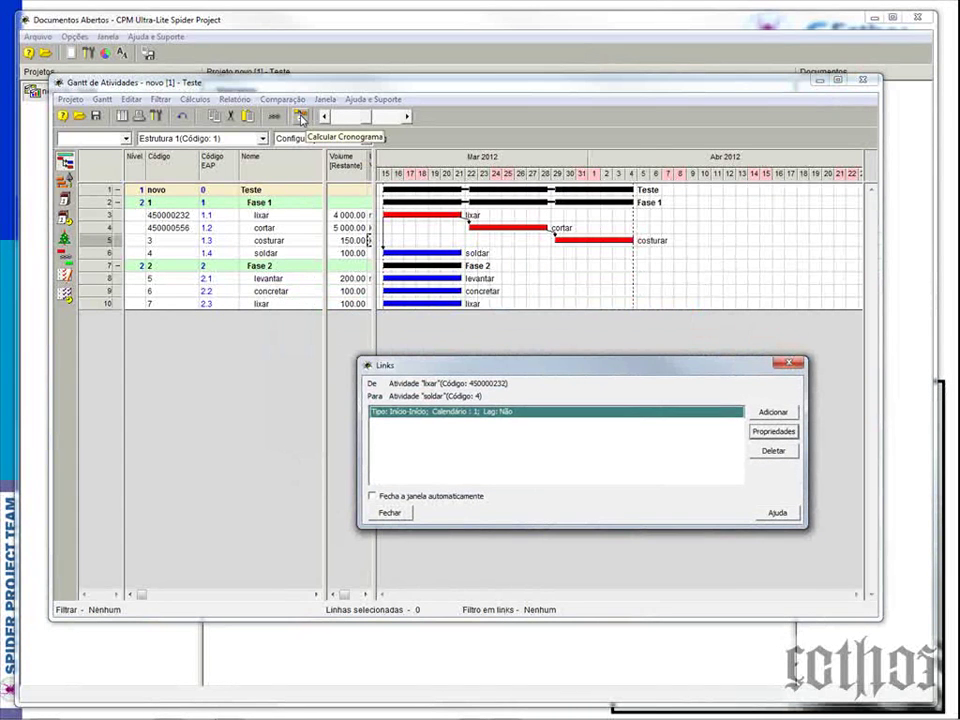
{"action": "left_click", "coordinate": [299, 116]}
{"action": "left_click", "coordinate": [418, 327]}
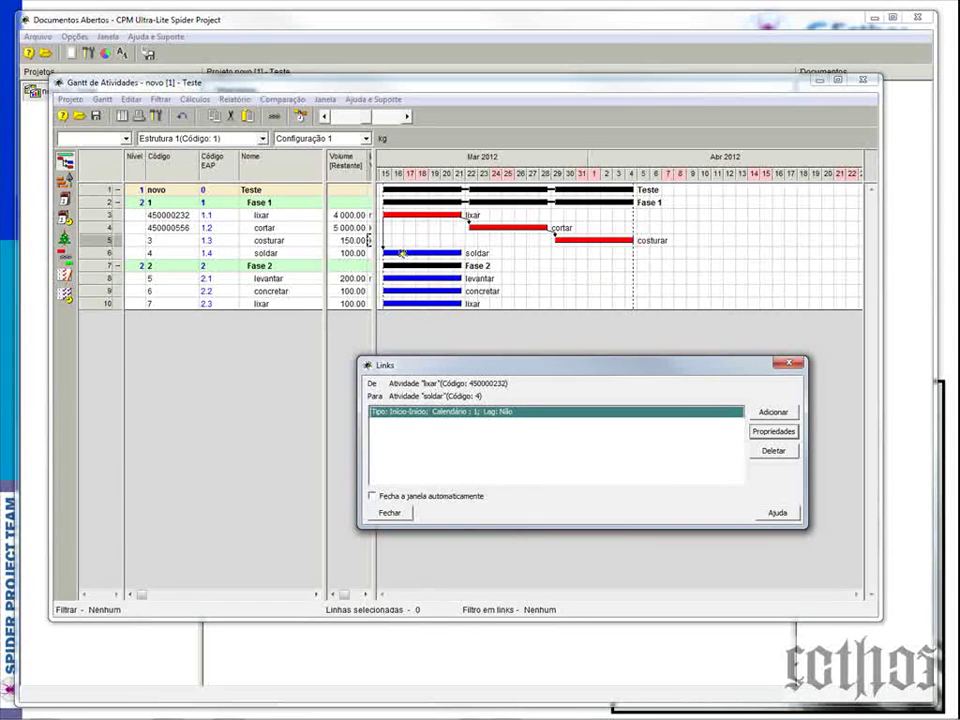
Link cortar to levantar with link type Término - Término, close the link list and recalculate the schedule.
{"action": "left_click", "coordinate": [519, 229]}
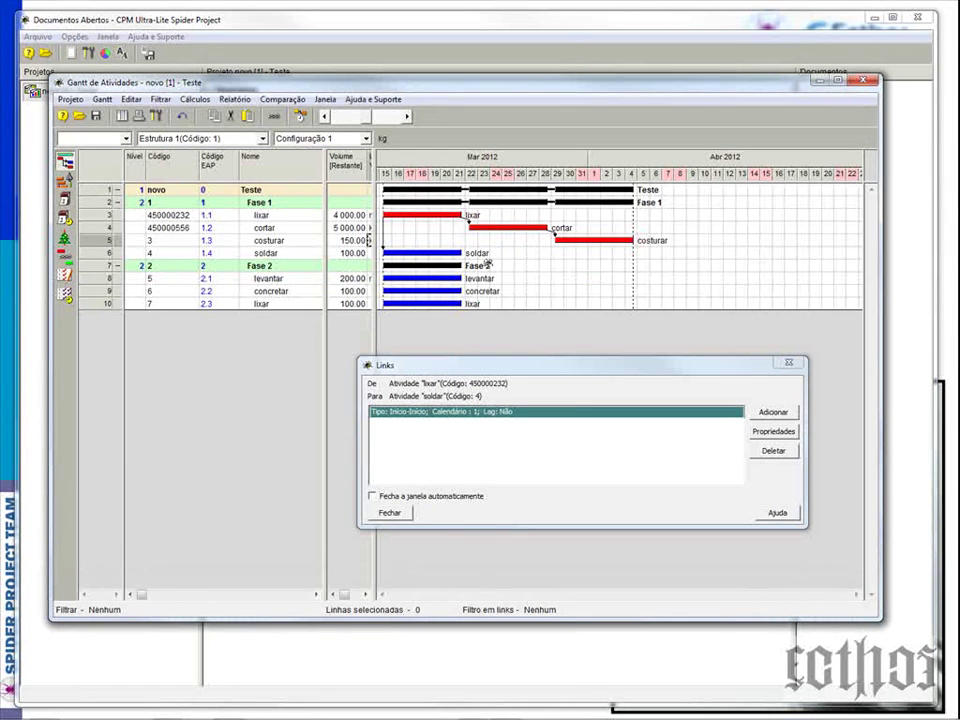
{"action": "left_click_drag", "start_coordinate": [487, 262], "coordinate": [385, 266]}
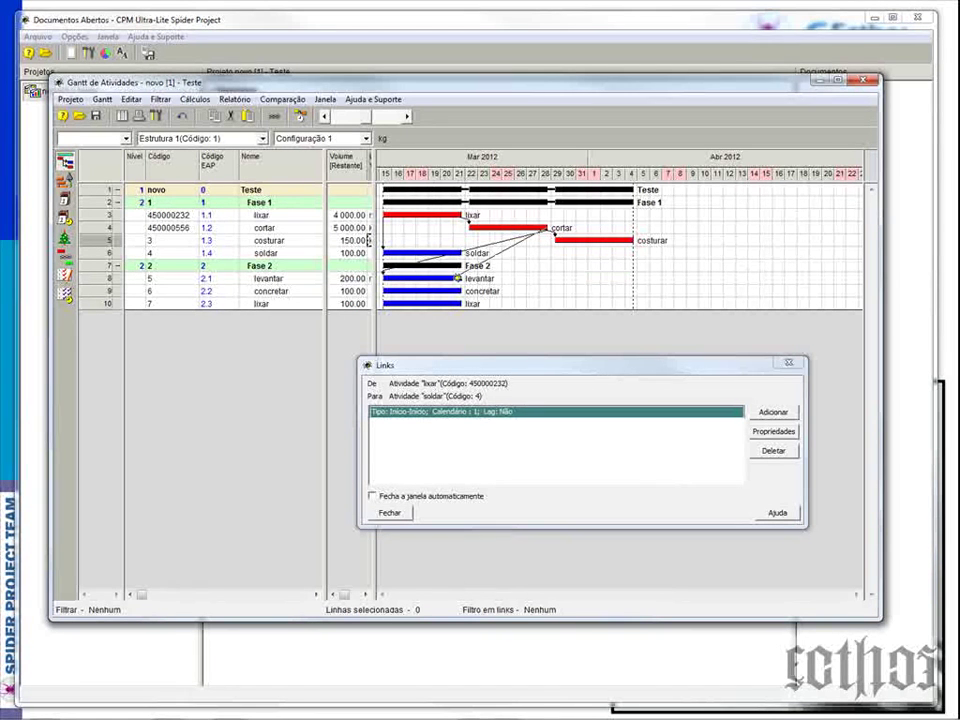
{"action": "left_click", "coordinate": [457, 278]}
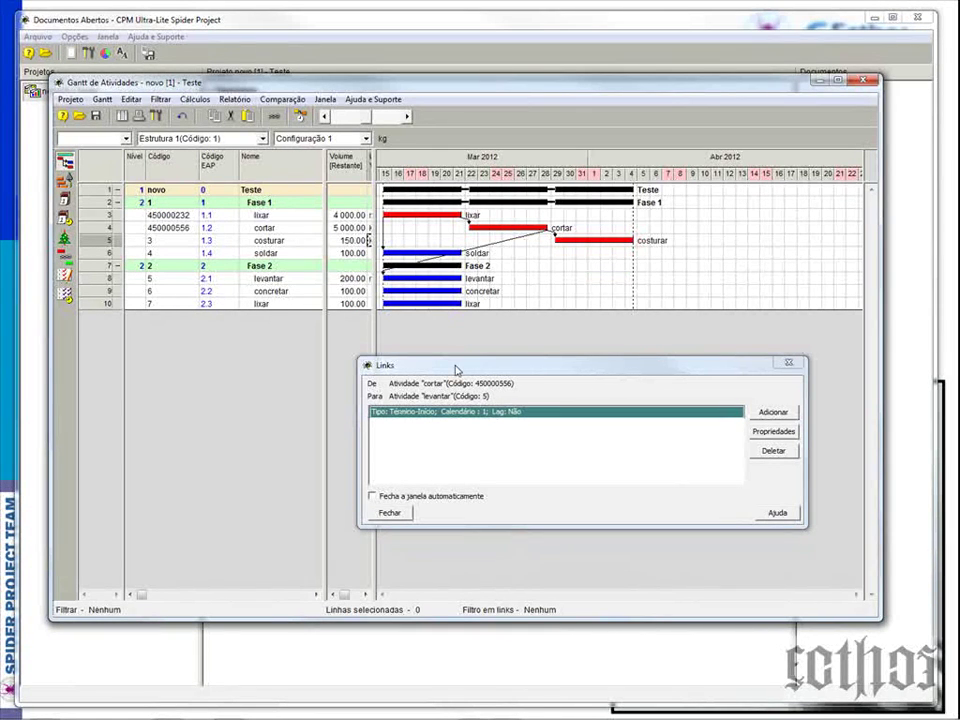
{"action": "left_click_drag", "start_coordinate": [490, 375], "coordinate": [486, 364]}
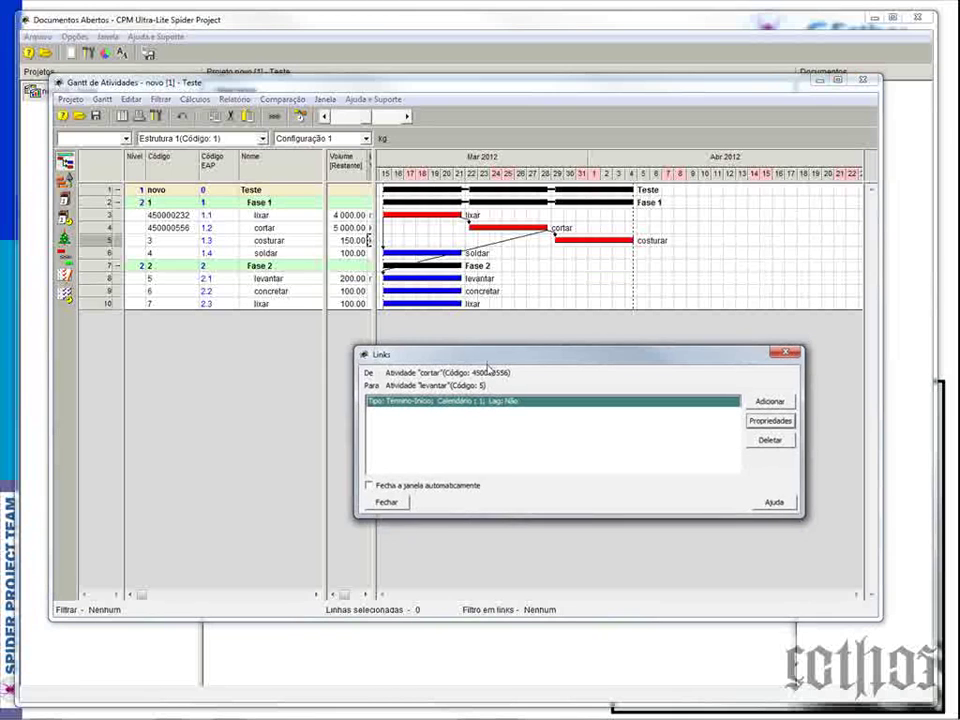
{"action": "left_click", "coordinate": [758, 420]}
{"action": "left_click", "coordinate": [555, 296]}
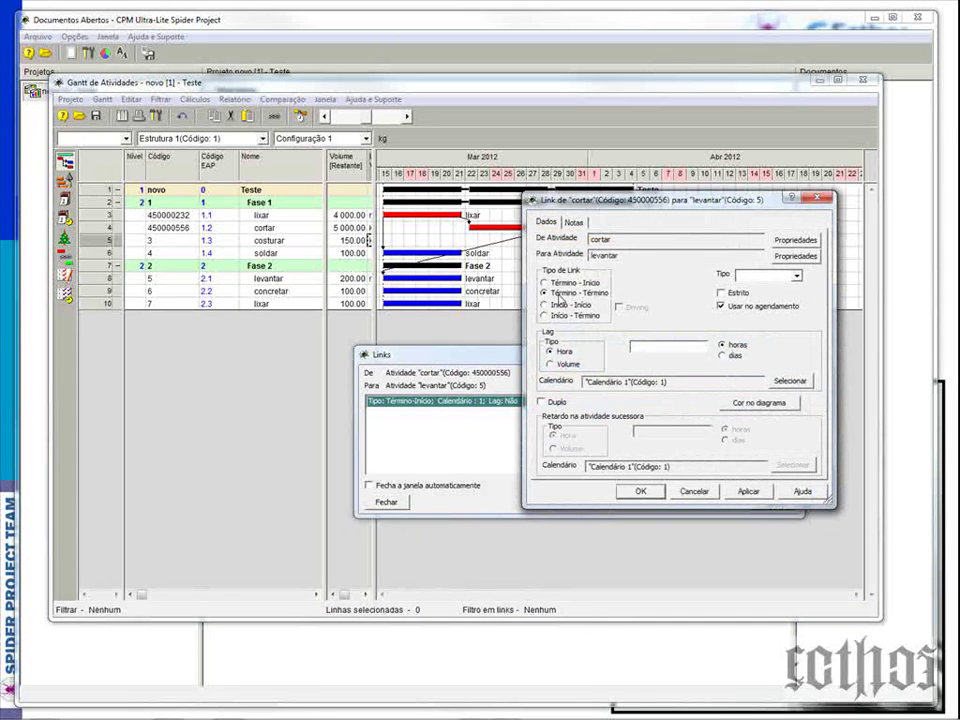
{"action": "left_click", "coordinate": [641, 492]}
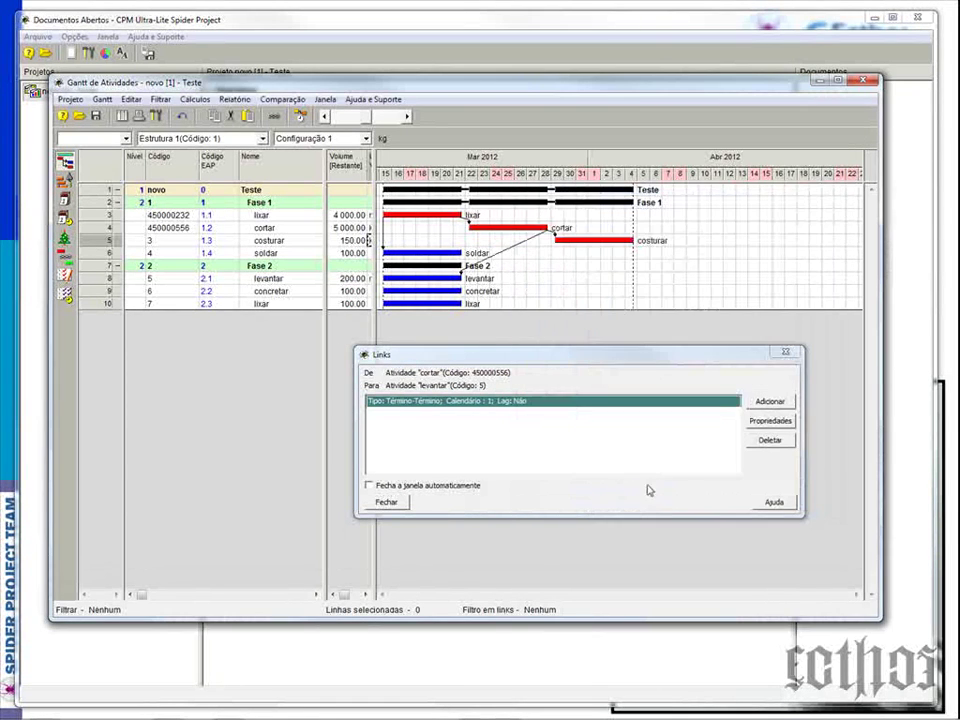
{"action": "left_click", "coordinate": [398, 501]}
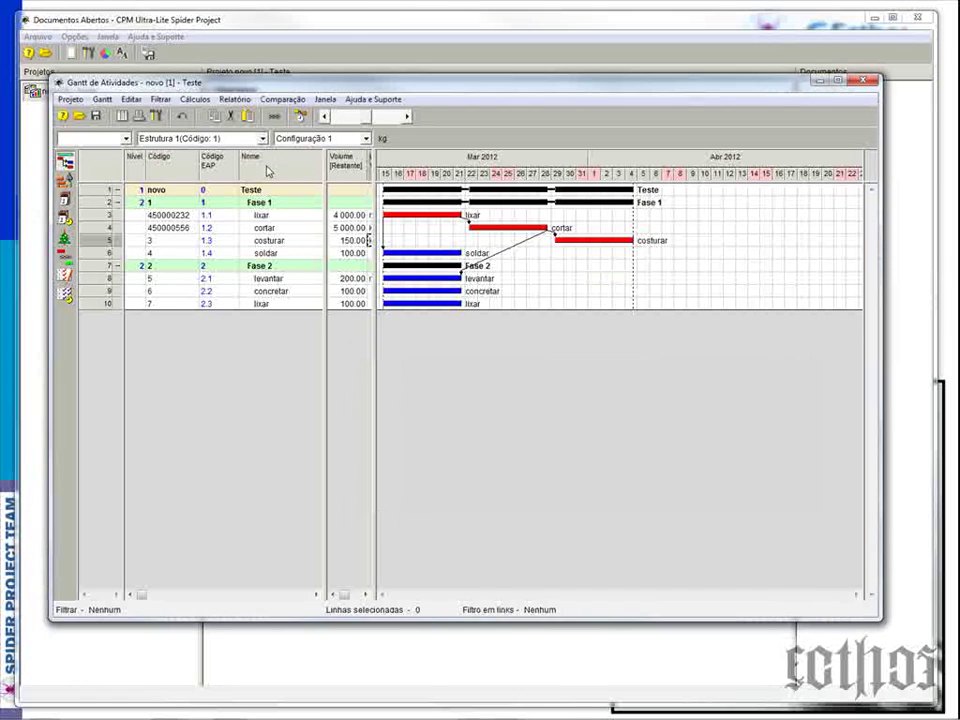
{"action": "left_click", "coordinate": [422, 328]}
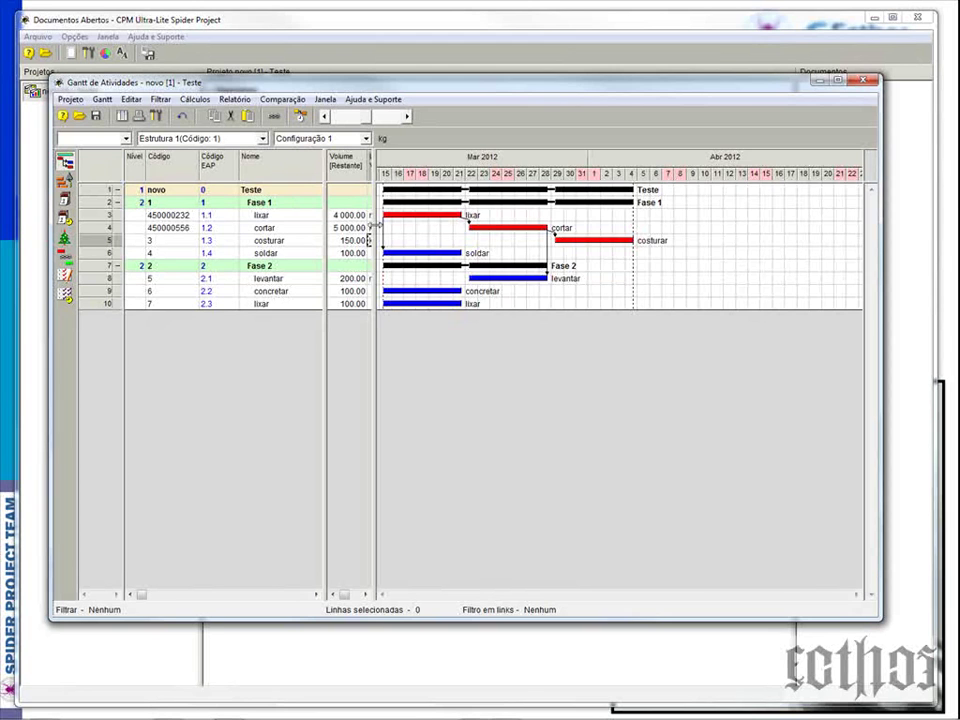
Link the rows lixar (1.1) and concretar as a sequence, and recalculate the schedule.
{"action": "left_click_drag", "start_coordinate": [378, 229], "coordinate": [370, 280]}
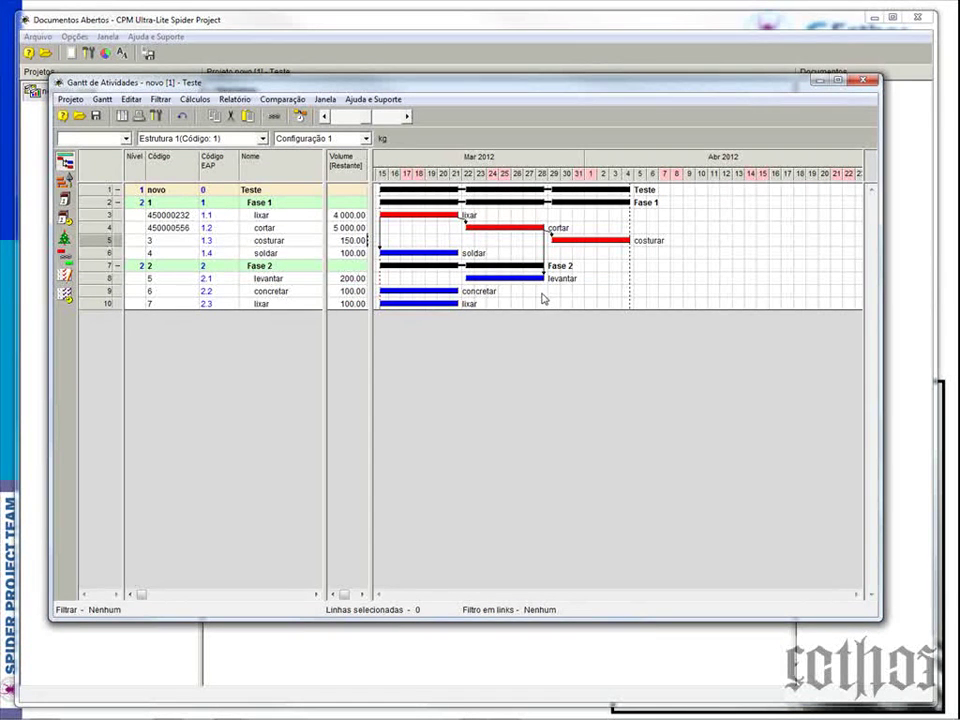
{"action": "left_click", "coordinate": [100, 217]}
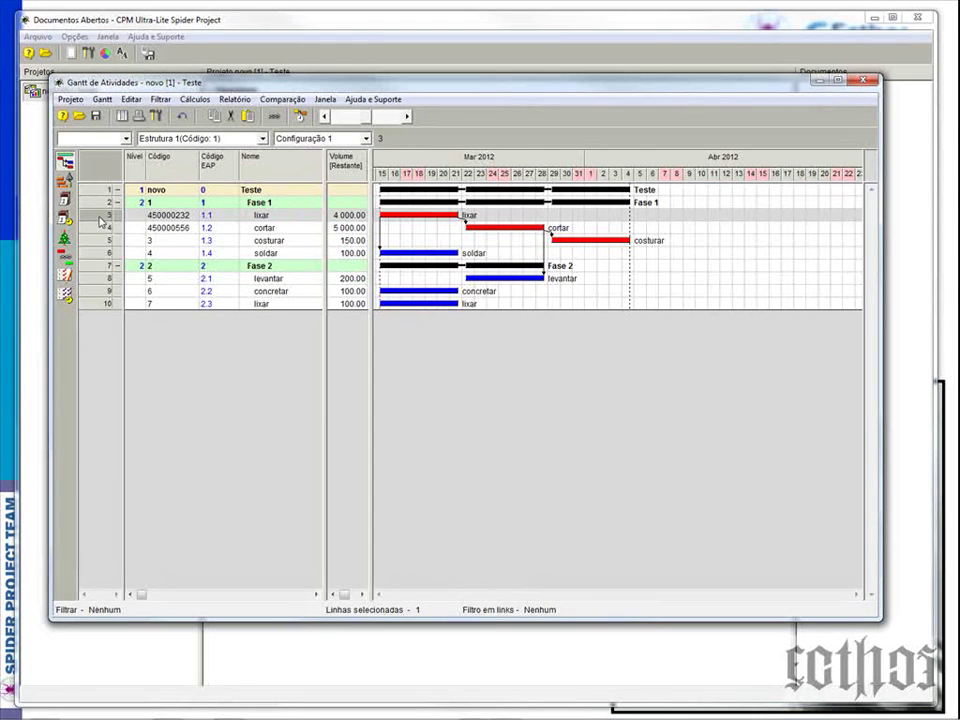
{"action": "left_click", "coordinate": [100, 293], "text": "ctrl"}
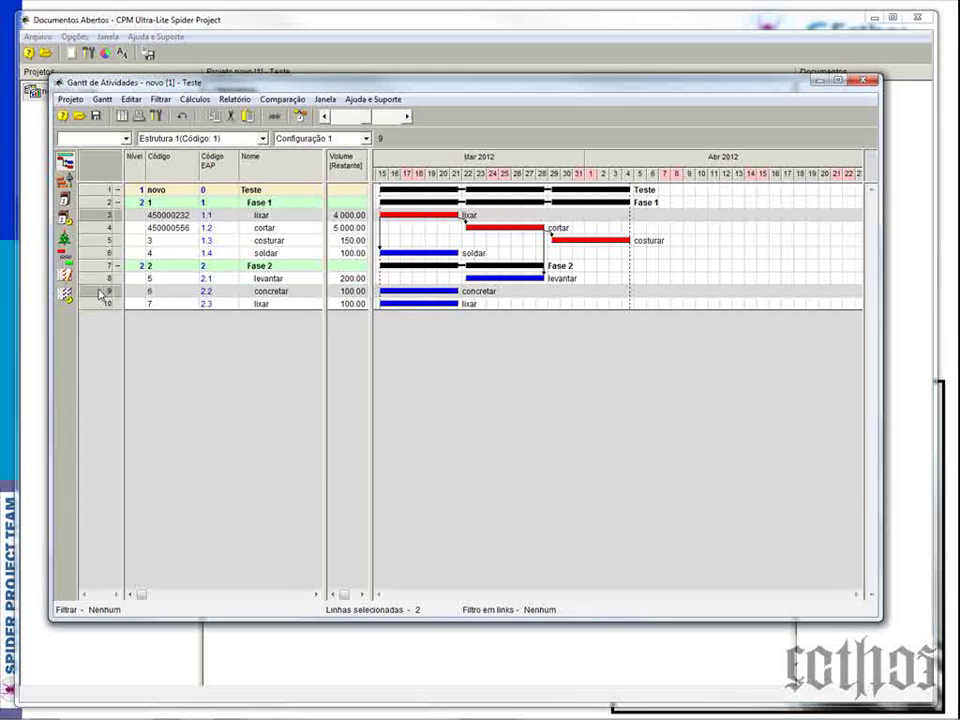
{"action": "right_click", "coordinate": [100, 293]}
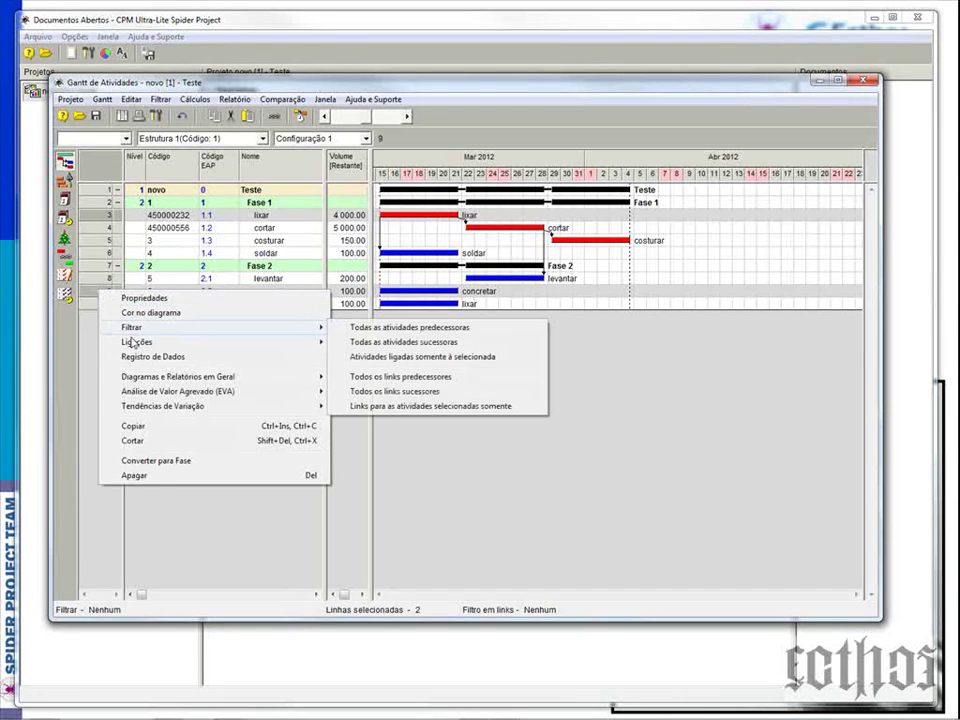
{"action": "mouse_move", "coordinate": [133, 343]}
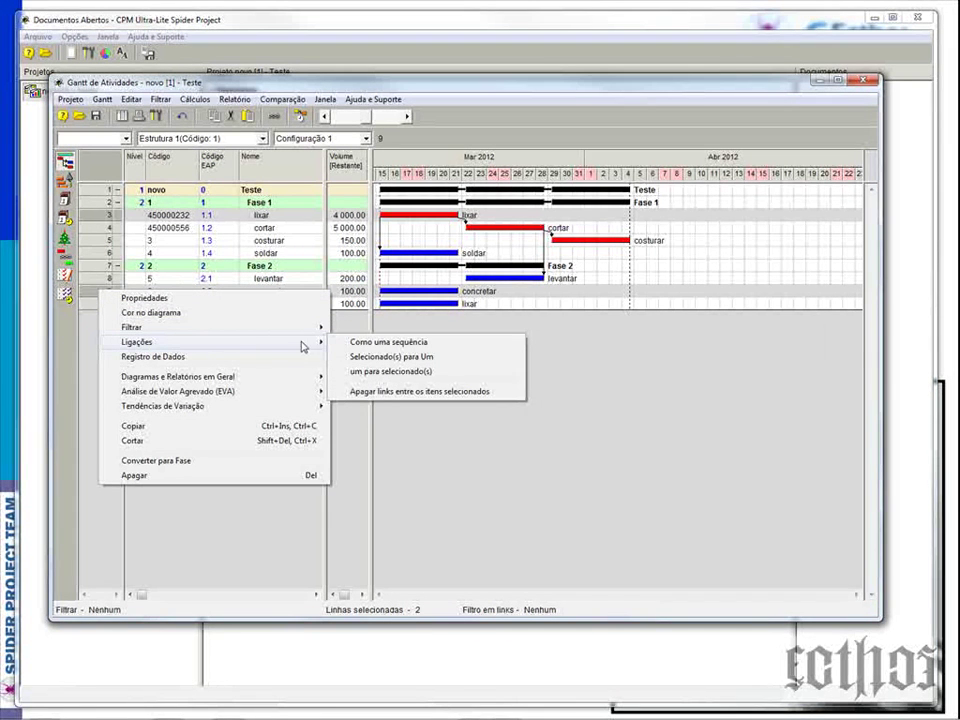
{"action": "left_click", "coordinate": [357, 344]}
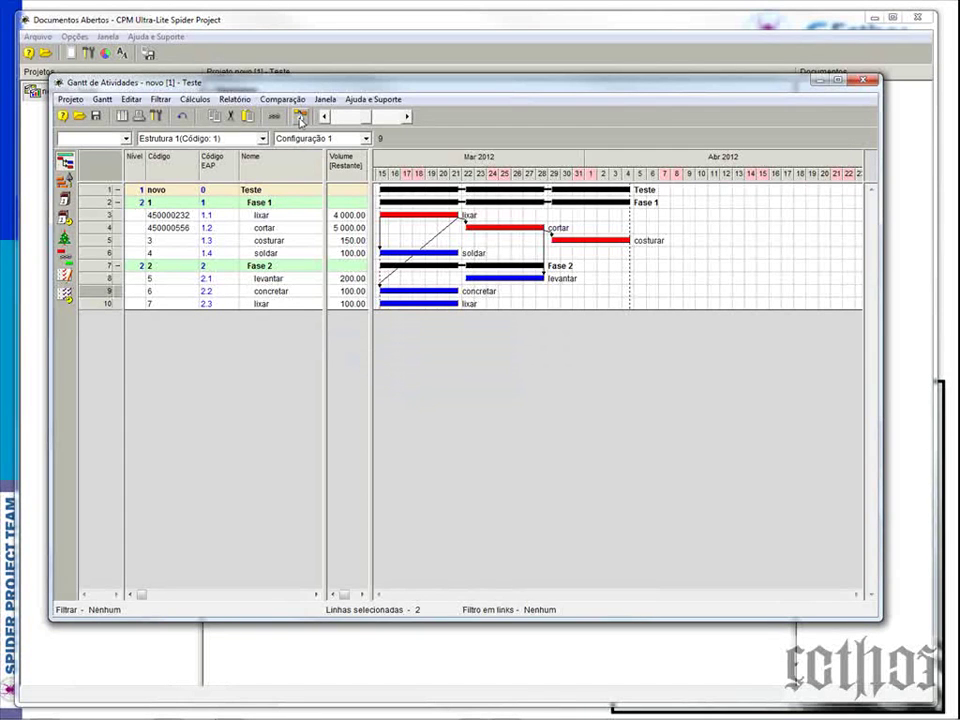
{"action": "key", "text": "F9"}
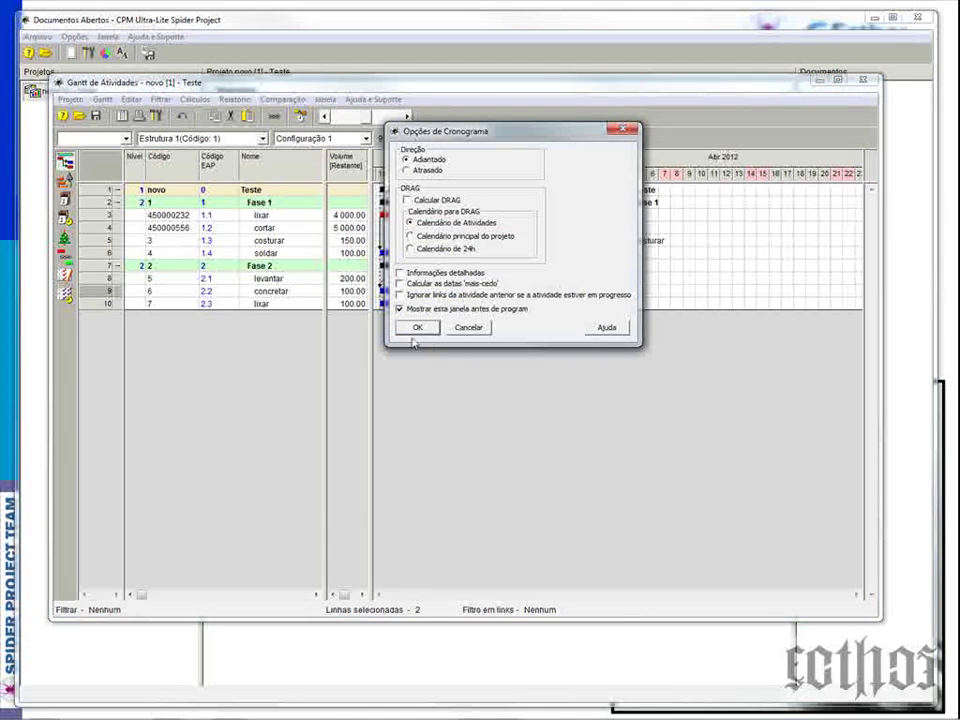
{"action": "left_click", "coordinate": [408, 328]}
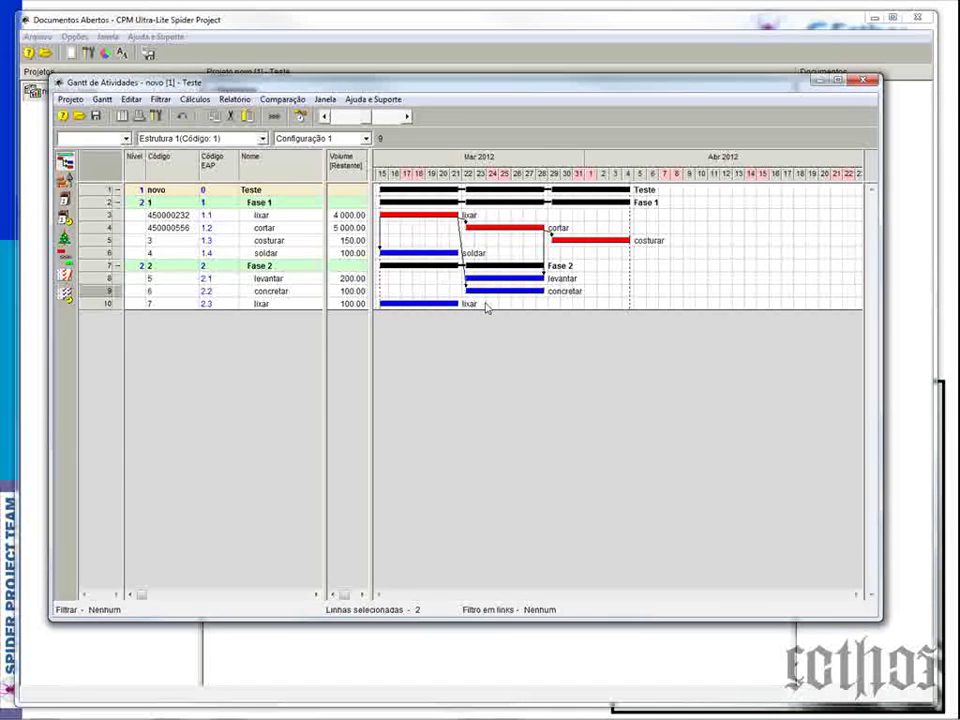
Add two new activities directly under the project's top row, Teste.
{"action": "left_click", "coordinate": [82, 152]}
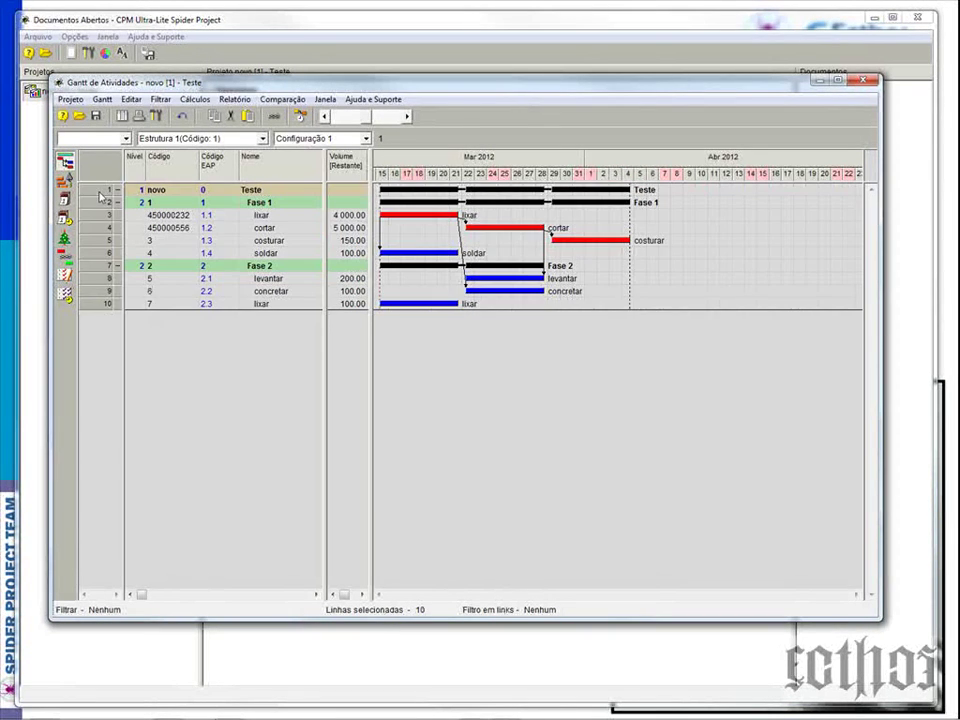
{"action": "right_click", "coordinate": [101, 196]}
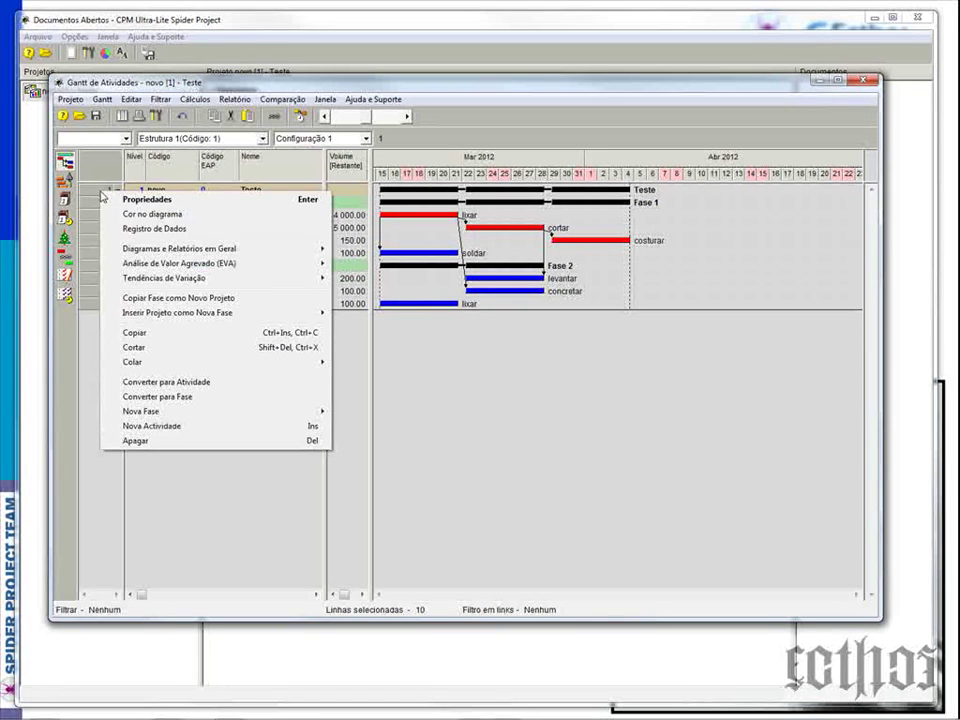
{"action": "left_click", "coordinate": [172, 426]}
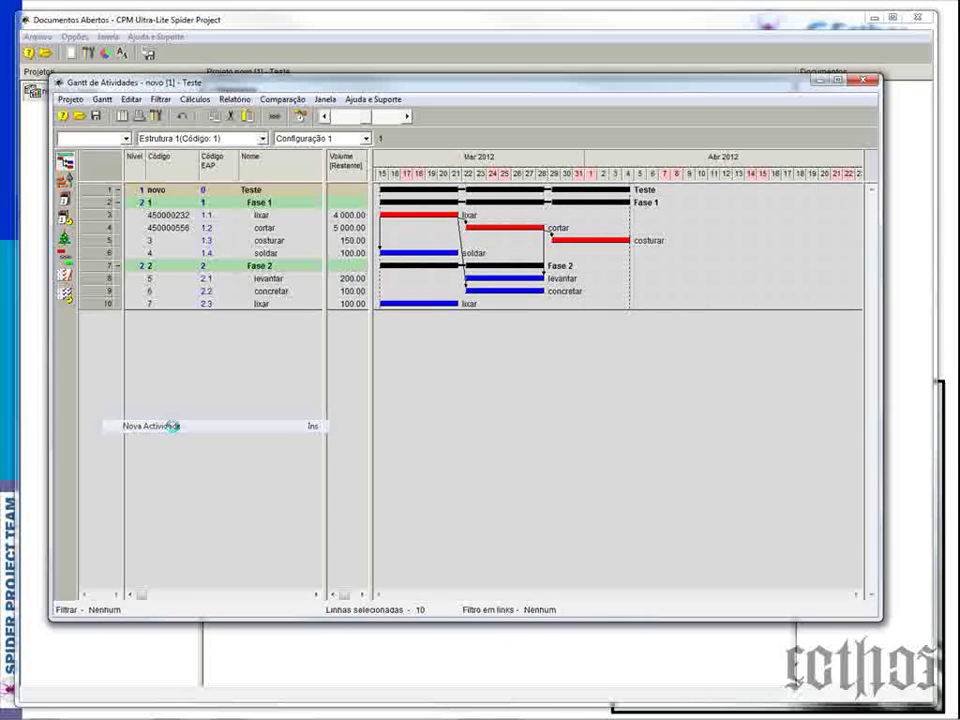
{"action": "left_click", "coordinate": [82, 152]}
{"action": "right_click", "coordinate": [105, 190]}
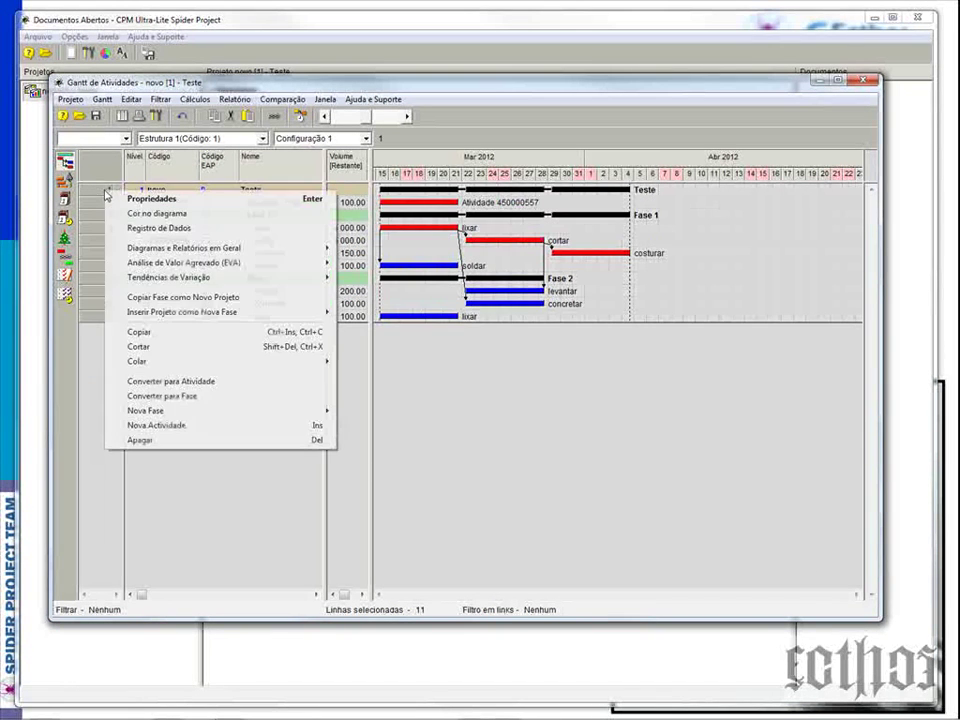
{"action": "left_click", "coordinate": [164, 427]}
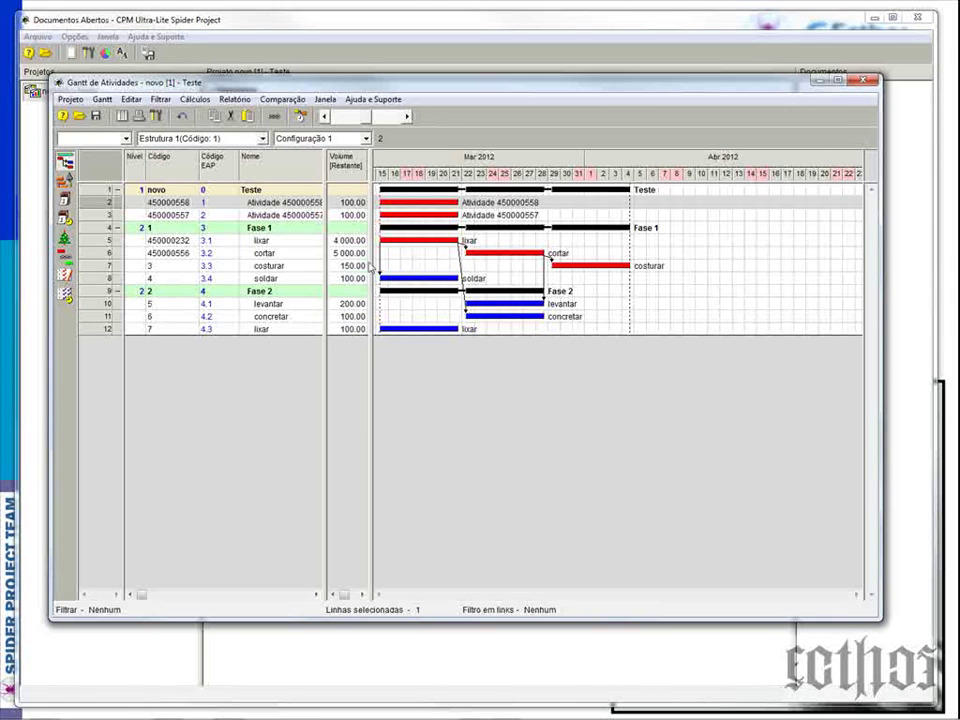
Widen the table panes over the bar chart to expose the Atividades Predecessoras and Atividades Sucessoras columns.
{"action": "left_click_drag", "start_coordinate": [370, 262], "coordinate": [498, 262]}
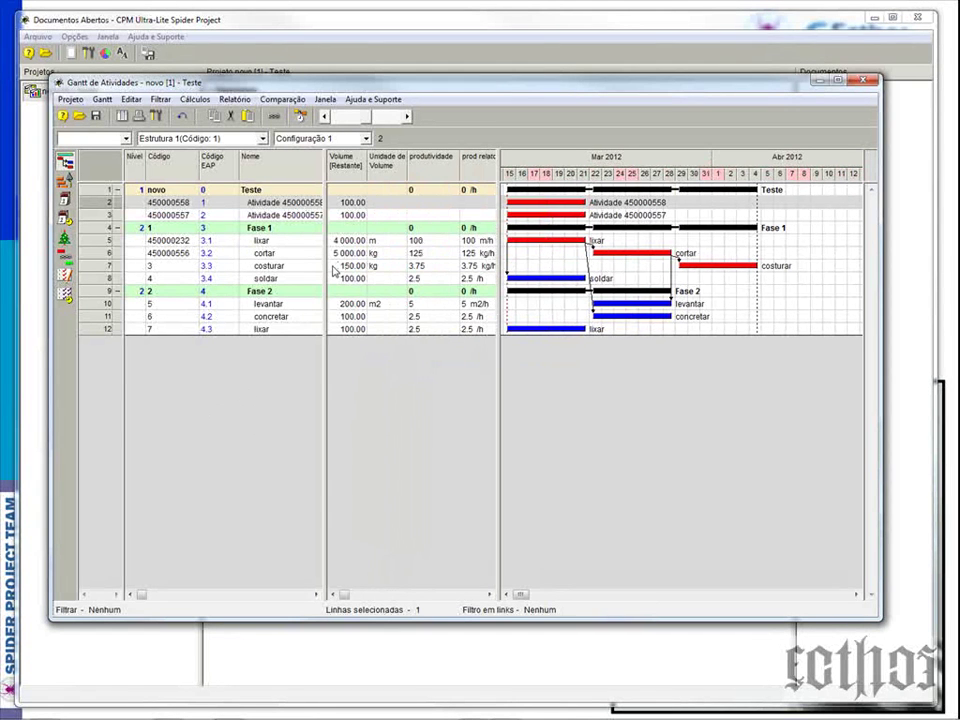
{"action": "left_click_drag", "start_coordinate": [325, 269], "coordinate": [467, 262]}
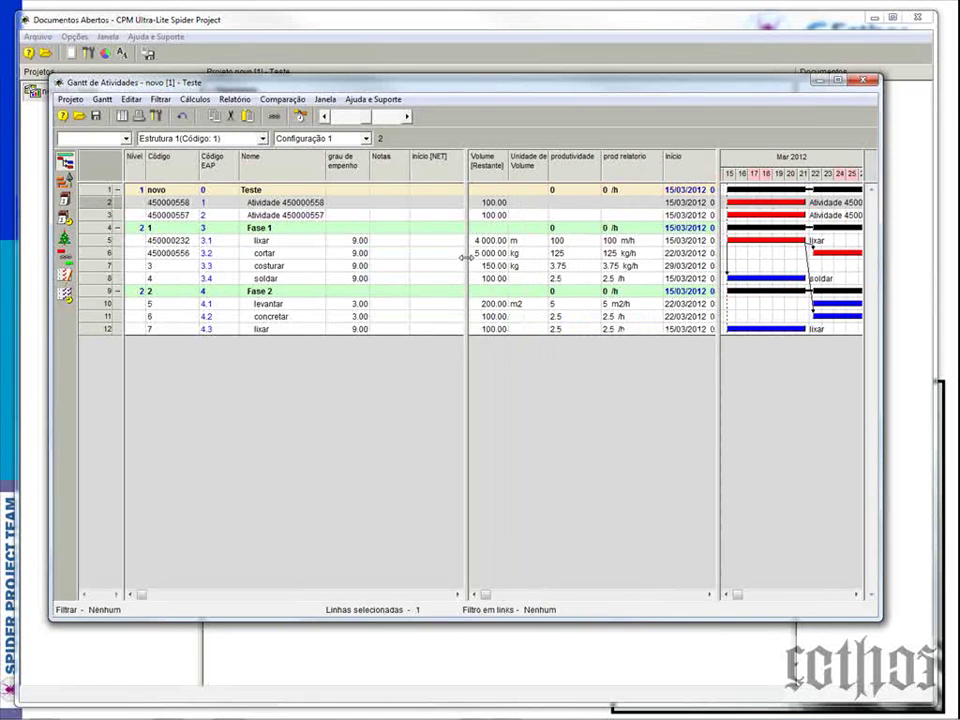
{"action": "left_click_drag", "start_coordinate": [467, 262], "coordinate": [708, 240]}
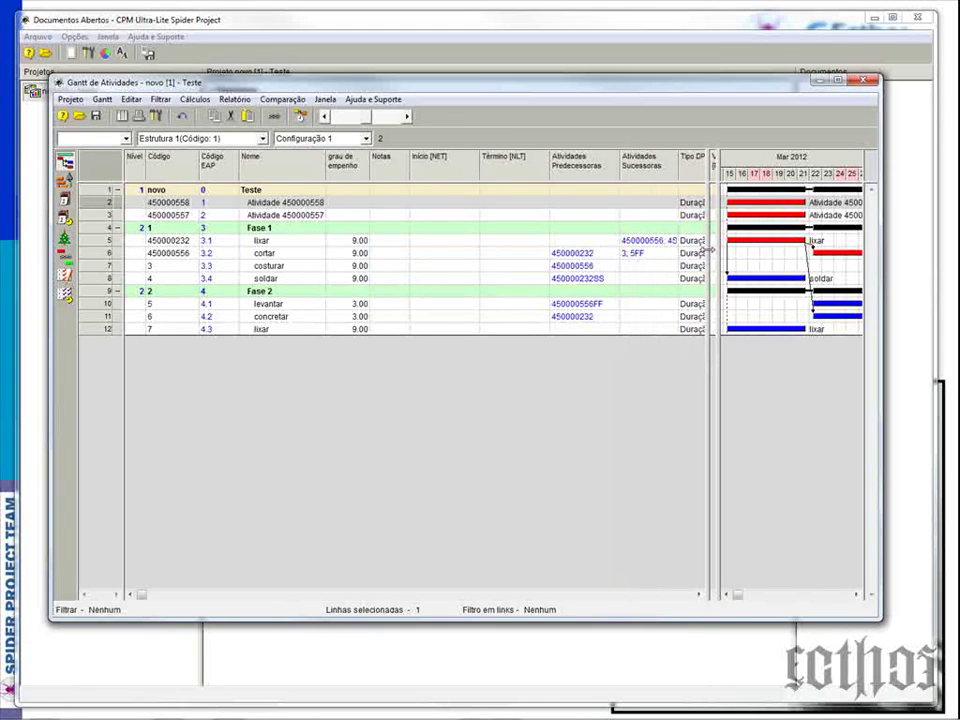
Place the Tipo DPH column right after Nome and set both new activities under Teste to Marco de projeto.
{"action": "left_click_drag", "start_coordinate": [684, 178], "coordinate": [325, 167]}
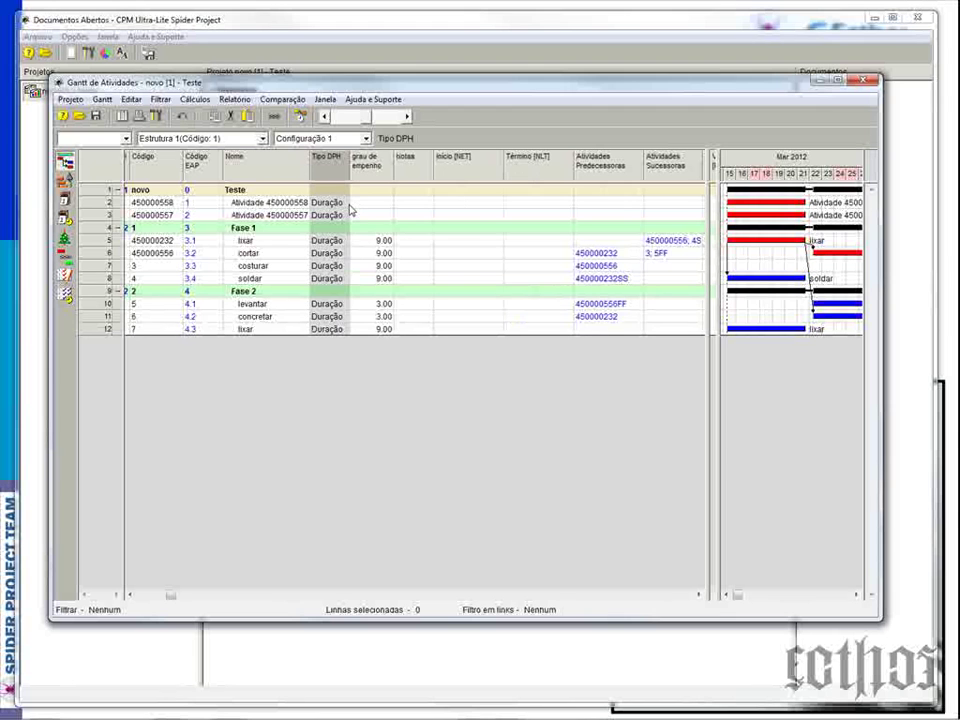
{"action": "left_click", "coordinate": [340, 202]}
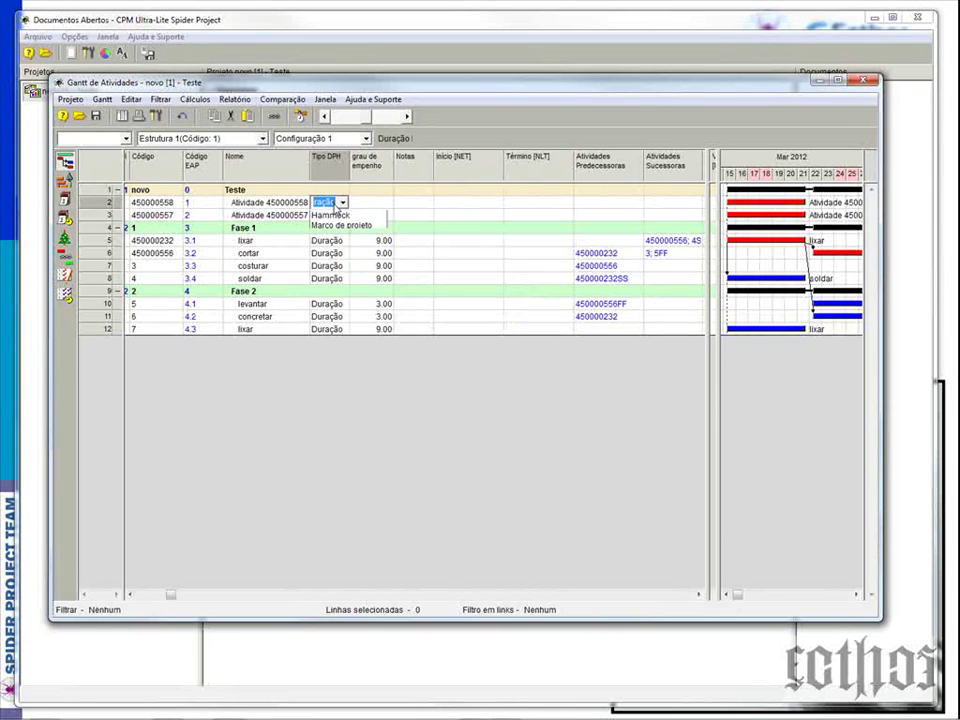
{"action": "left_click", "coordinate": [340, 236]}
{"action": "left_click", "coordinate": [335, 215]}
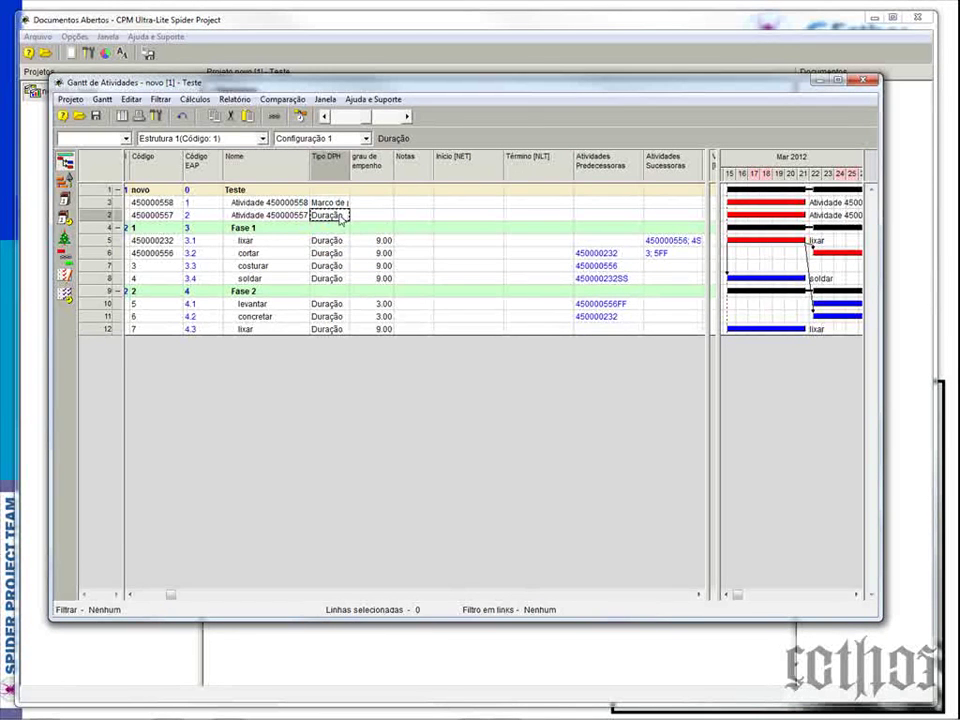
{"action": "left_click", "coordinate": [343, 248]}
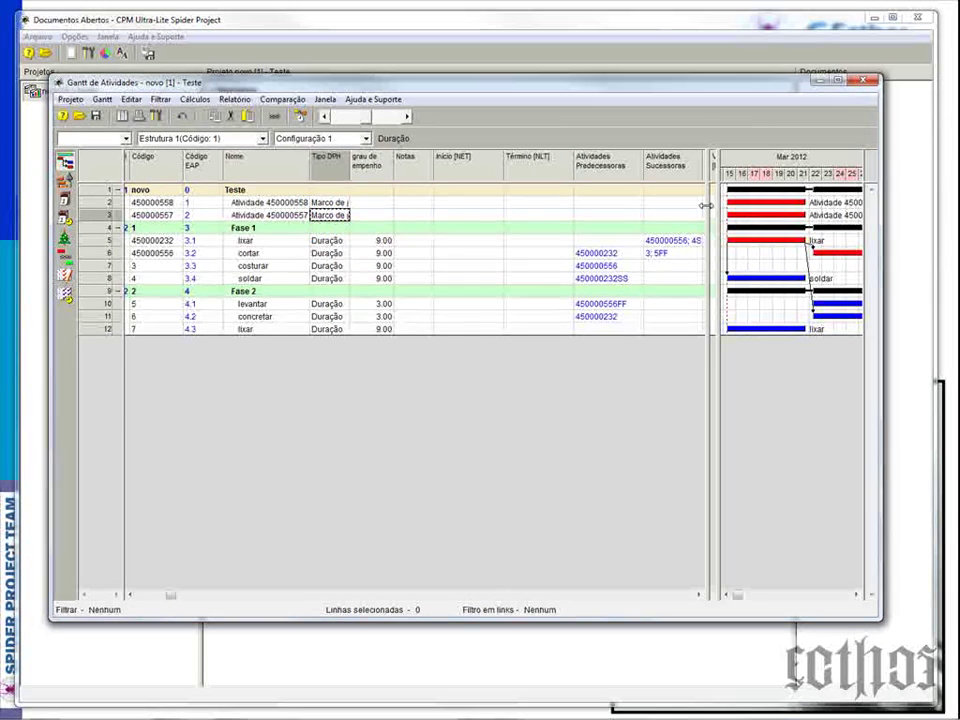
Narrow the table panes to expose the full bar chart, and recalculate the schedule with direction Adiantado.
{"action": "left_click_drag", "start_coordinate": [712, 210], "coordinate": [355, 236]}
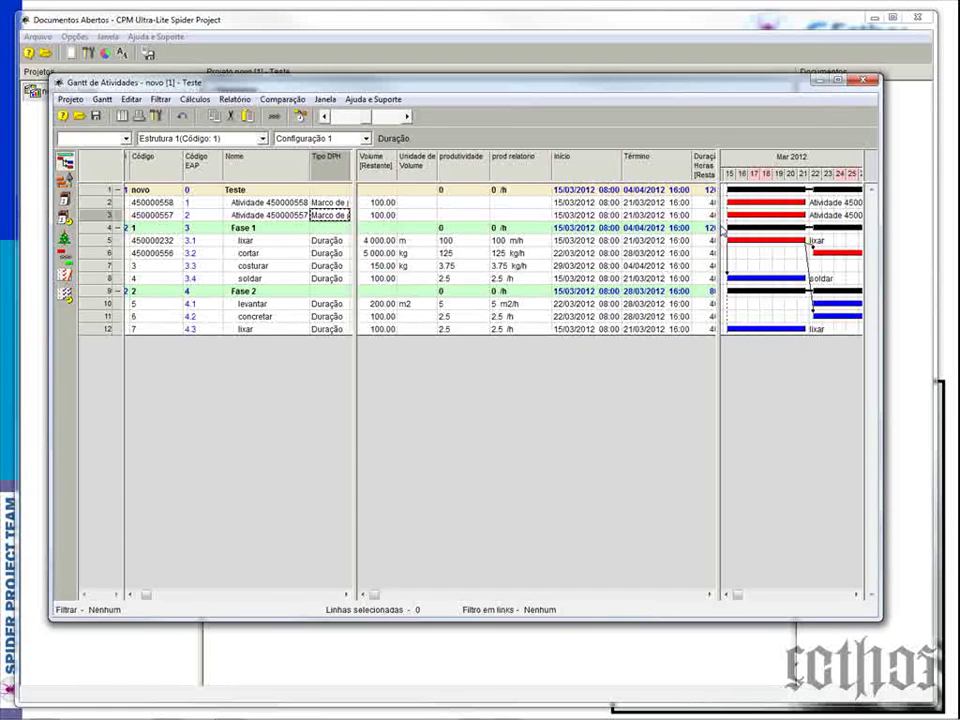
{"action": "left_click_drag", "start_coordinate": [720, 240], "coordinate": [398, 268]}
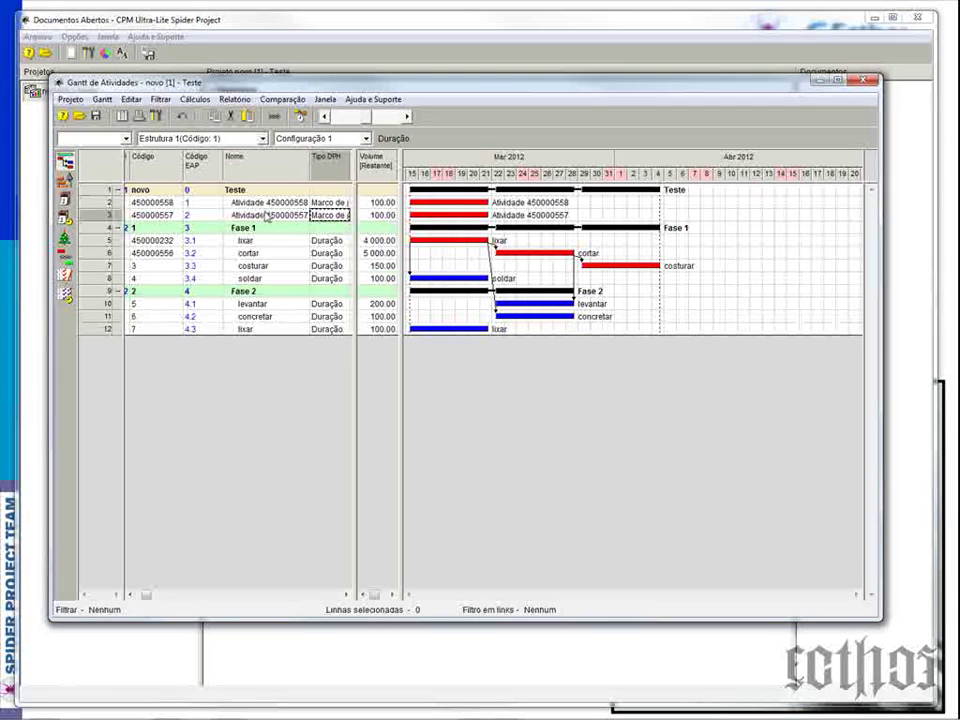
{"action": "left_click", "coordinate": [300, 115]}
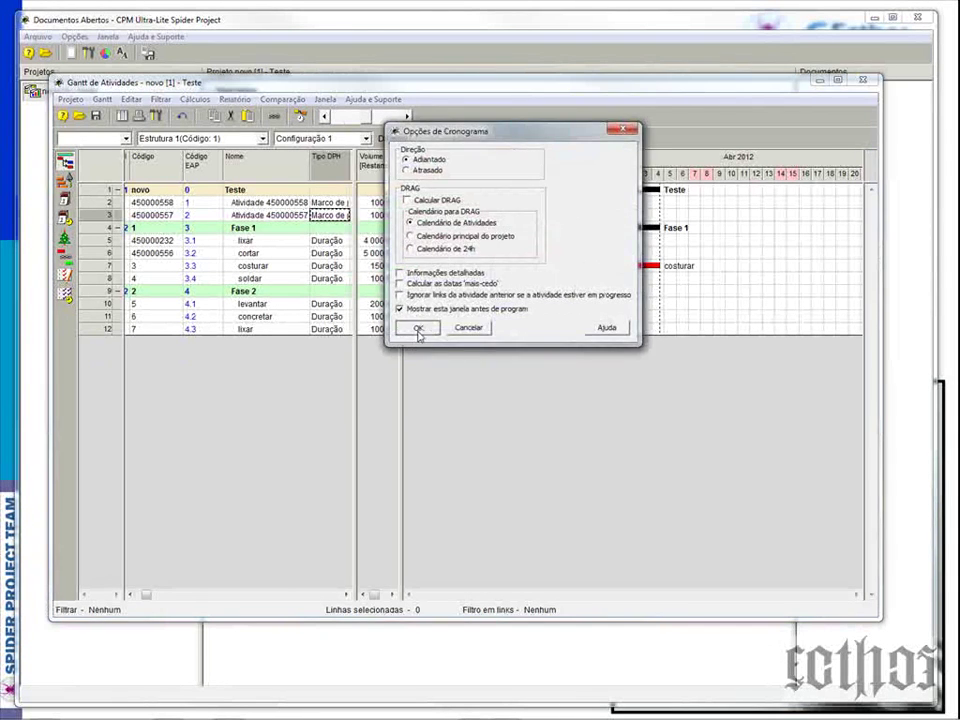
{"action": "left_click", "coordinate": [420, 326]}
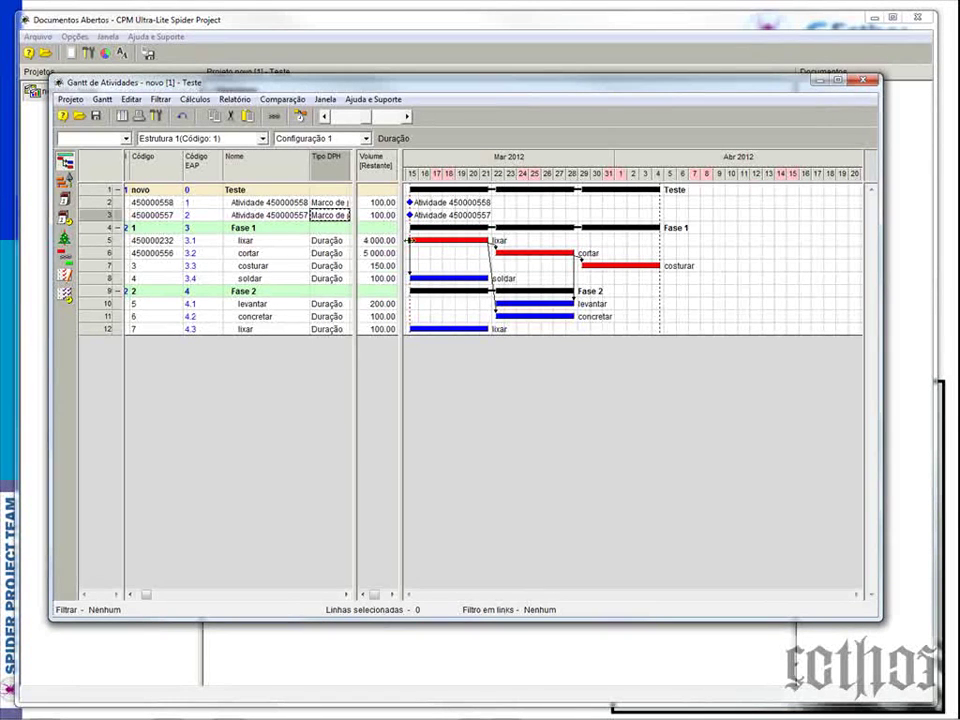
Link the first milestone, Atividade 450000558, as predecessor to both lixar activities (3.1 and 4.3) with the one-to-selected option.
{"action": "left_click", "coordinate": [108, 243]}
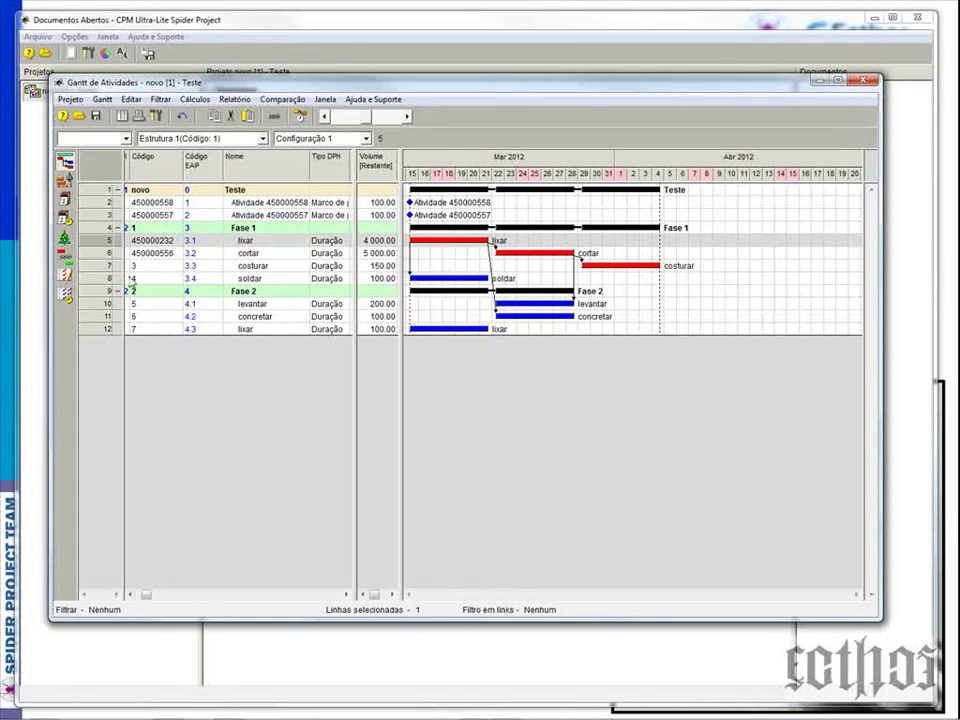
{"action": "left_click", "coordinate": [100, 330], "text": "ctrl"}
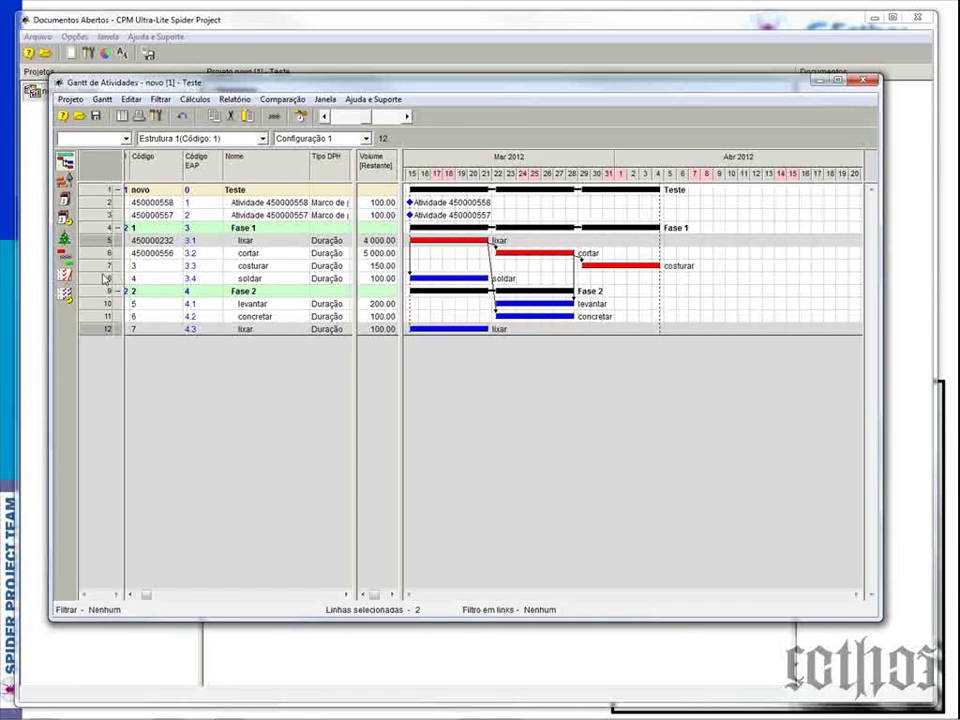
{"action": "right_click", "coordinate": [100, 244]}
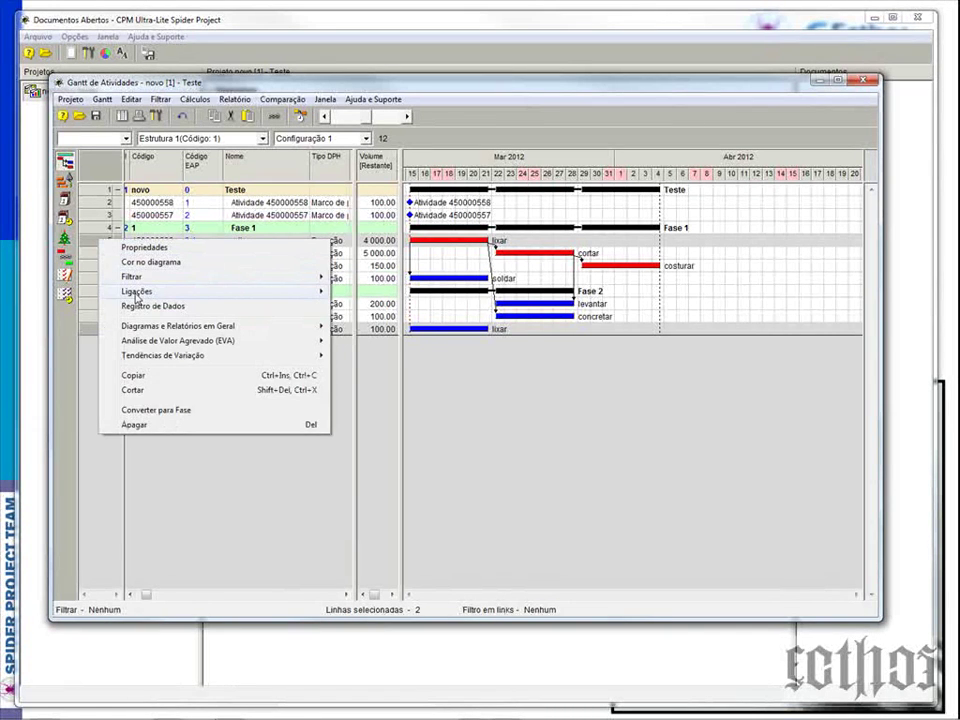
{"action": "mouse_move", "coordinate": [241, 297]}
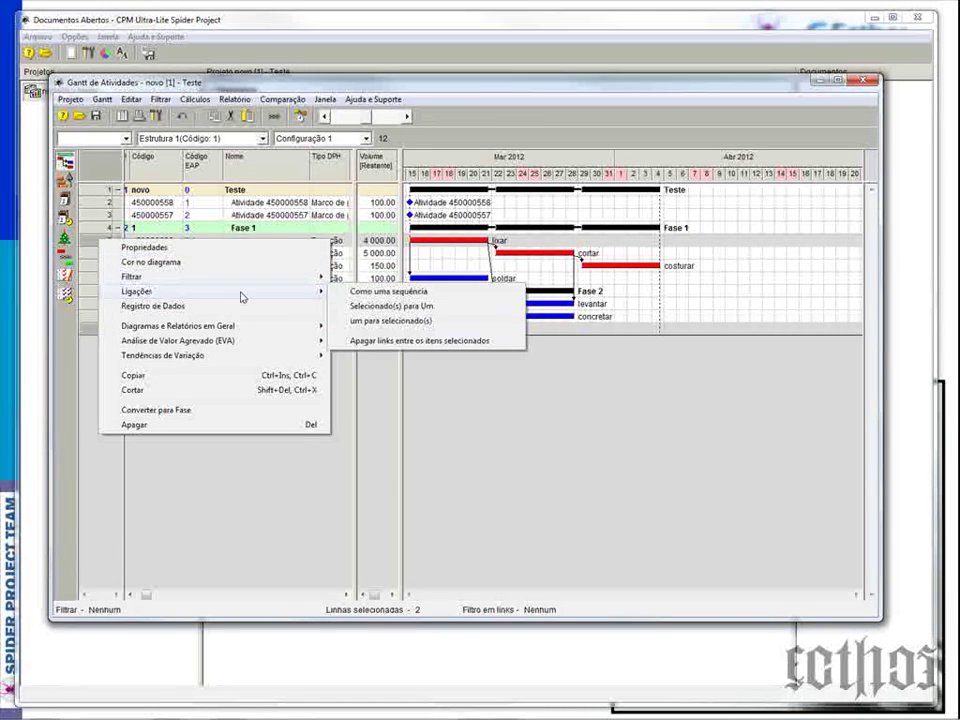
{"action": "left_click", "coordinate": [413, 321]}
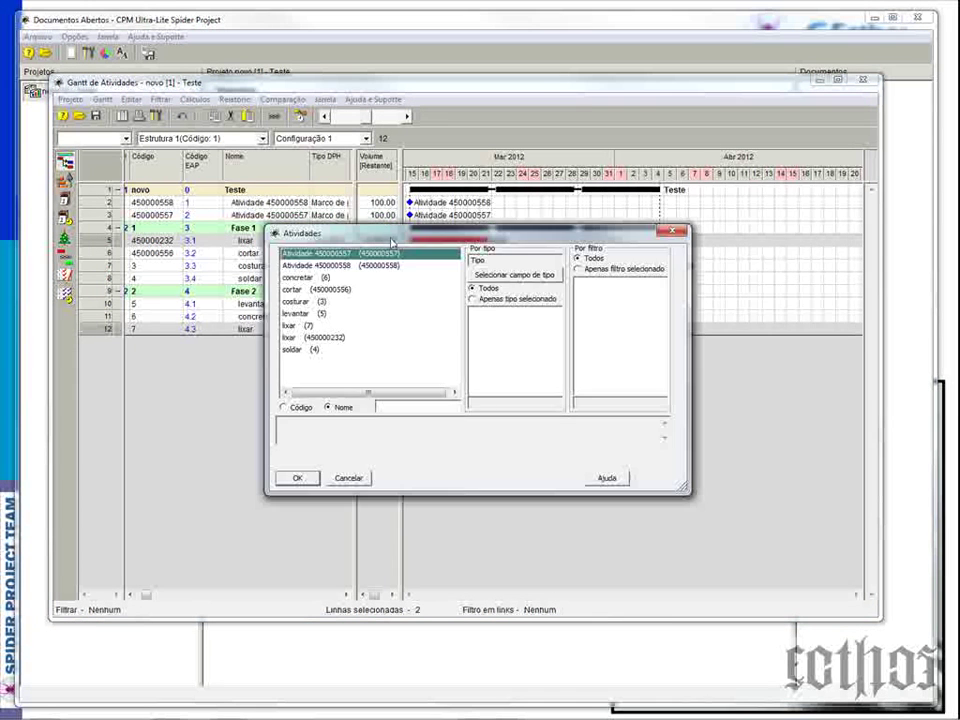
{"action": "left_click_drag", "start_coordinate": [387, 236], "coordinate": [582, 195]}
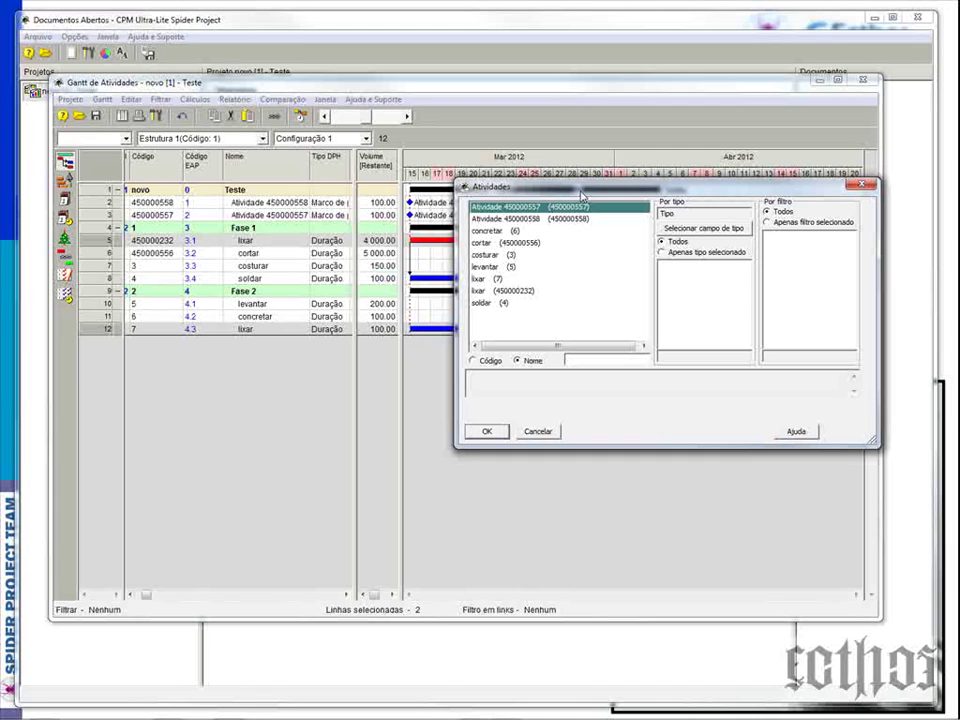
{"action": "left_click", "coordinate": [533, 219]}
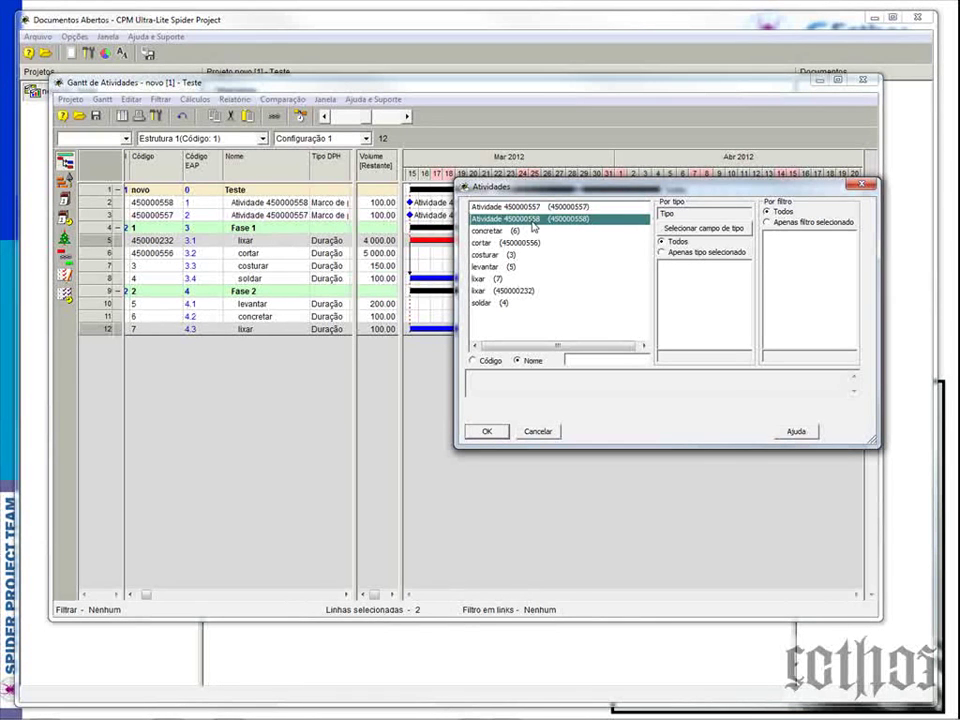
{"action": "left_click", "coordinate": [486, 432]}
Rename the first milestone as inicio and the second milestone as termino.
{"action": "left_click", "coordinate": [280, 204]}
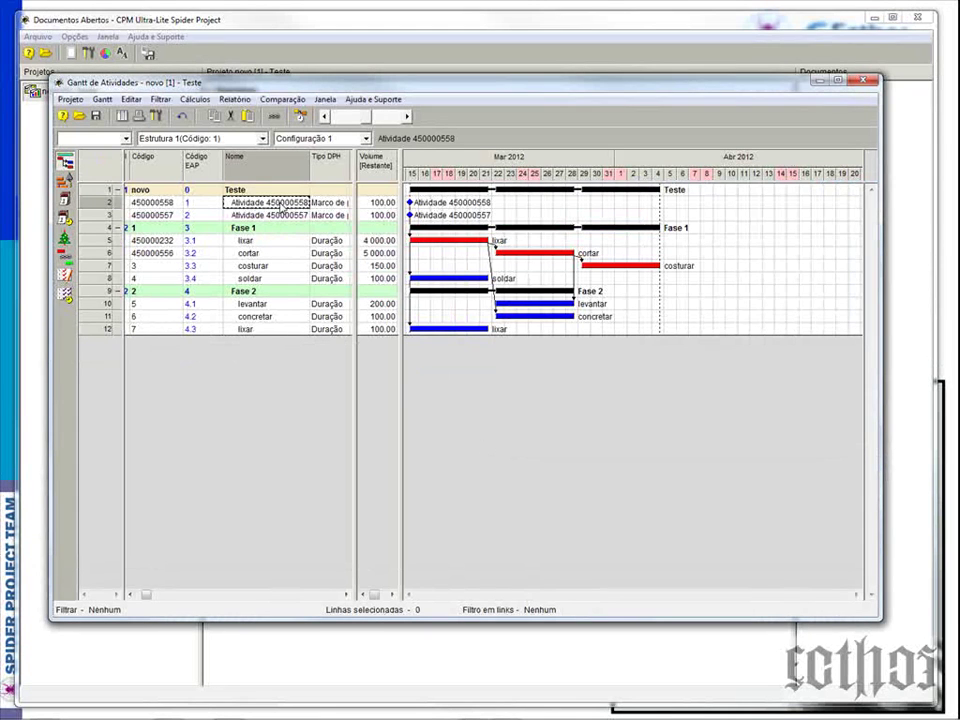
{"action": "type", "text": "início"}
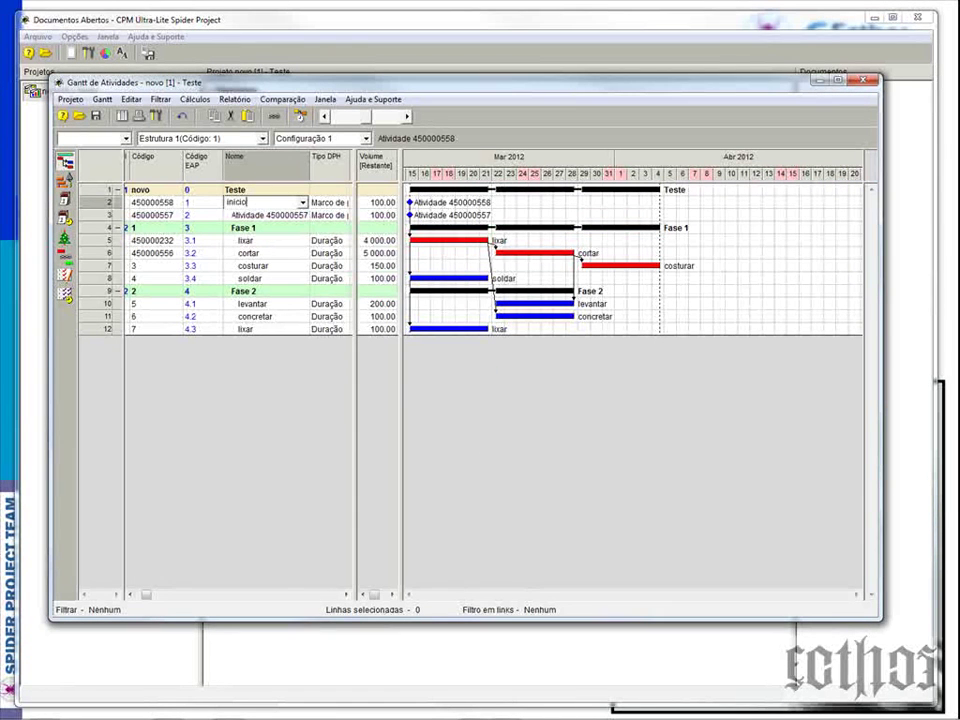
{"action": "key", "text": "Return"}
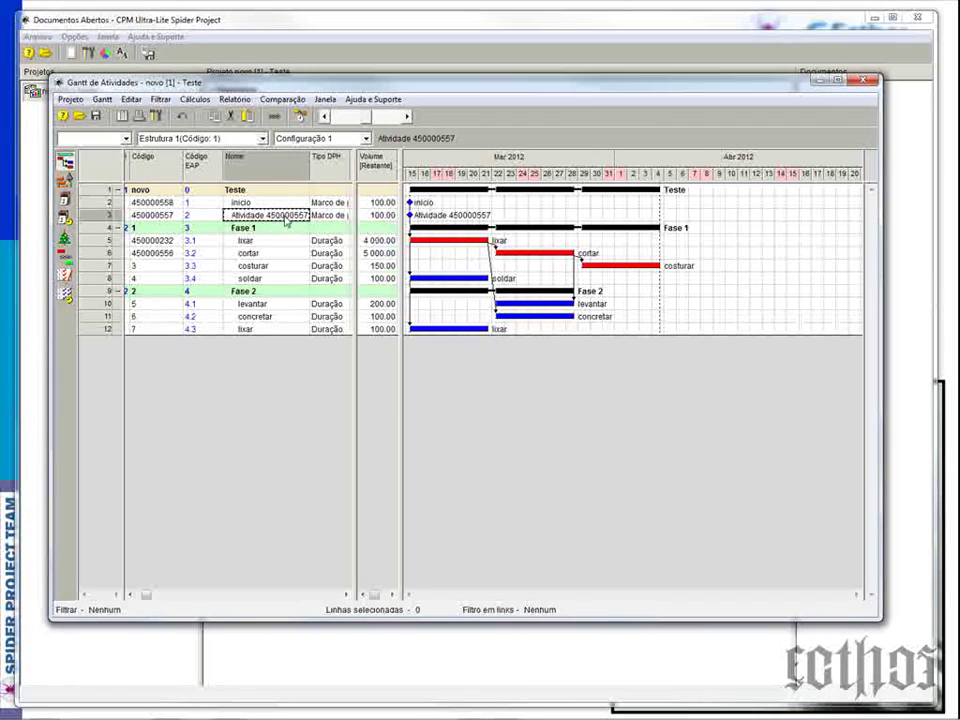
{"action": "type", "text": "termino"}
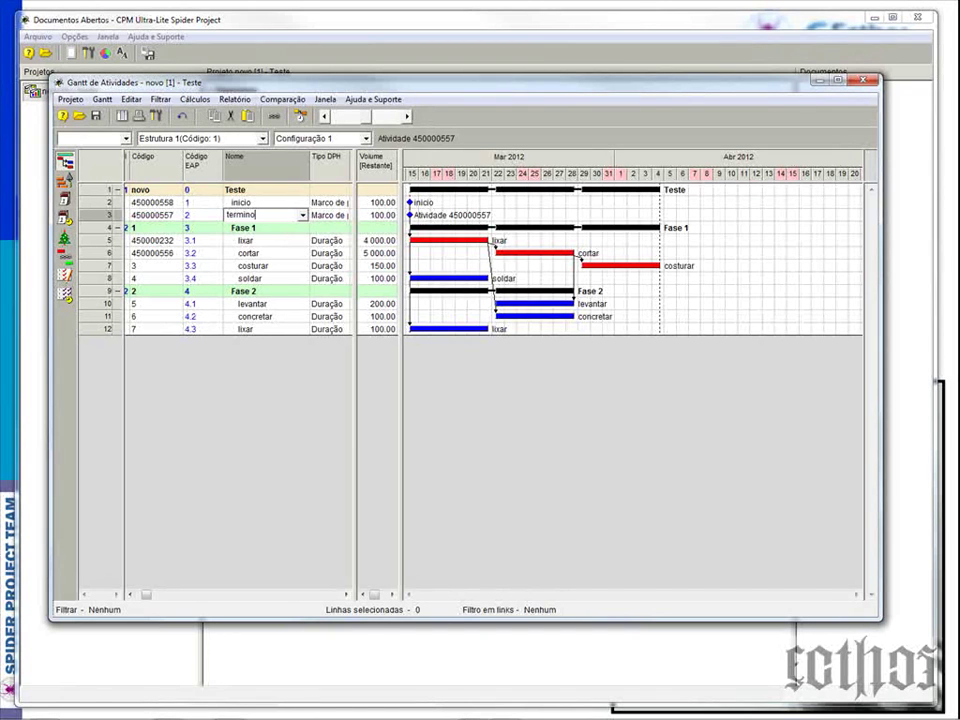
{"action": "left_click", "coordinate": [254, 255]}
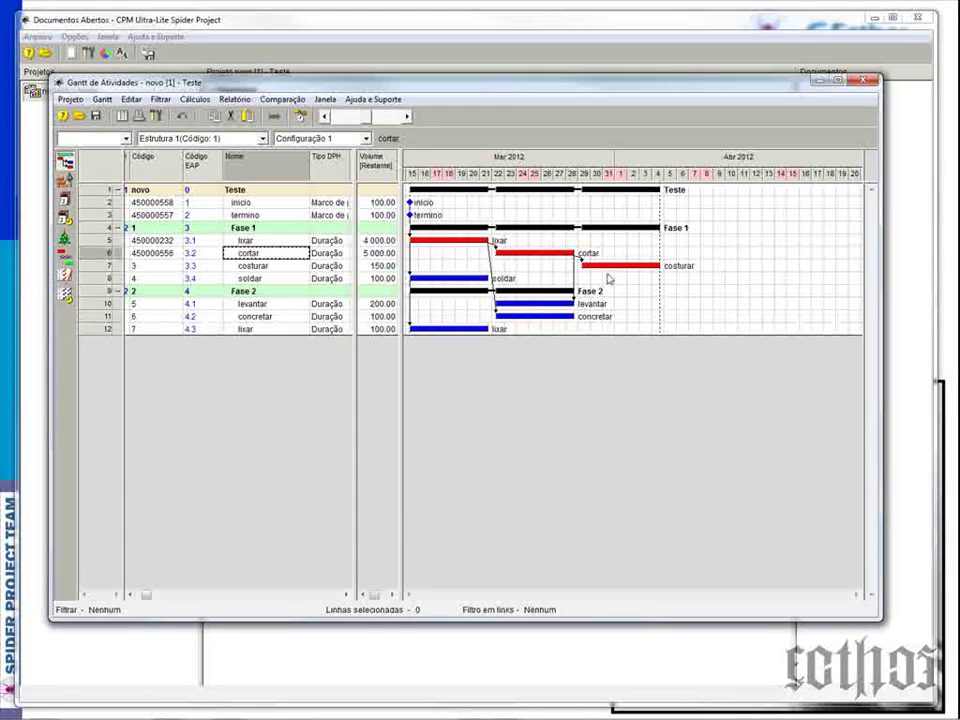
Link costurar, concretar and the Fase 2 lixar to the termino milestone with the selected-to-one option, and recalculate the schedule.
{"action": "left_click", "coordinate": [99, 268]}
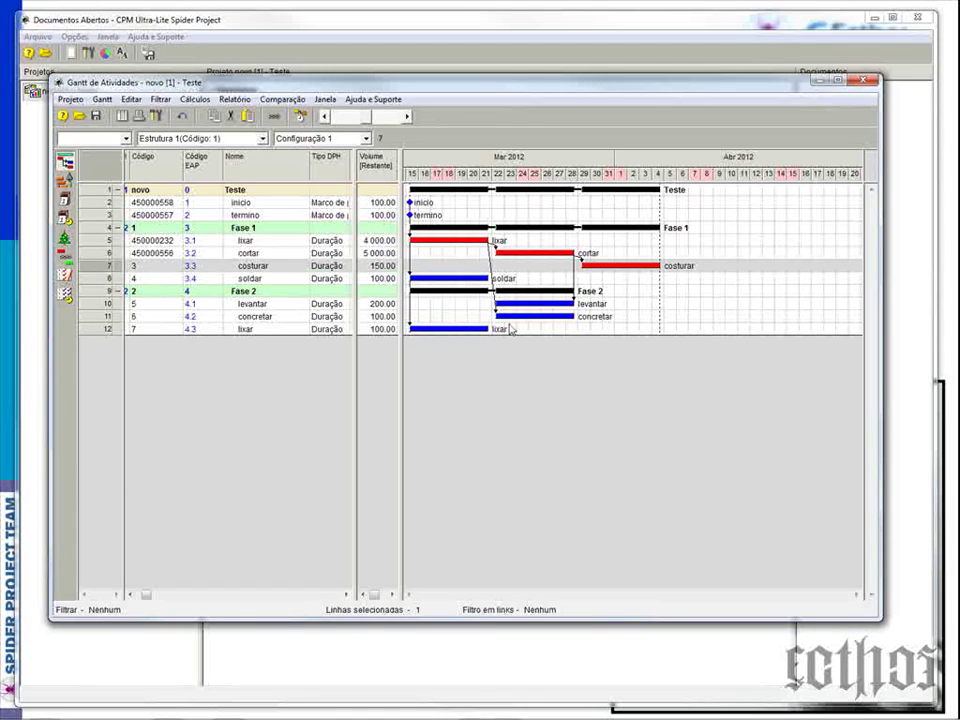
{"action": "left_click", "coordinate": [101, 330], "text": "ctrl"}
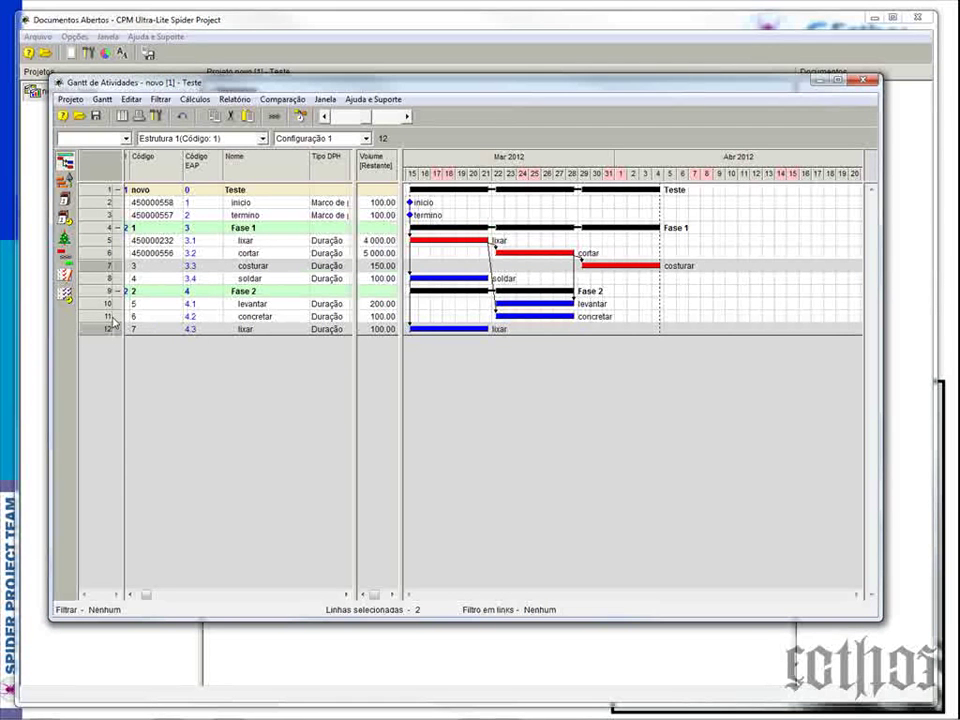
{"action": "left_click", "coordinate": [104, 316], "text": "ctrl"}
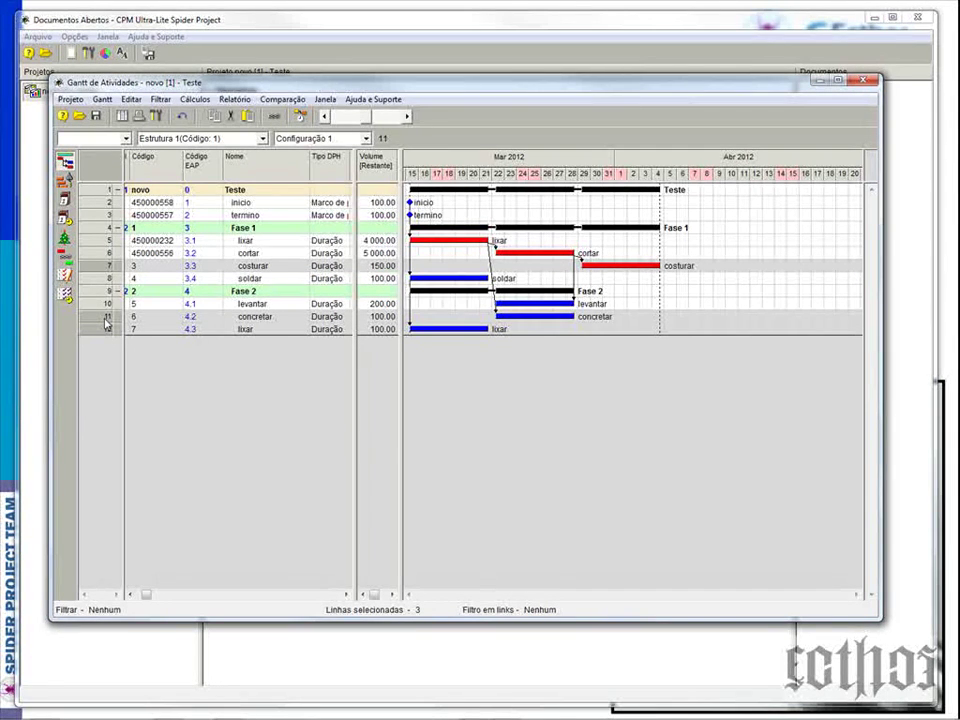
{"action": "right_click", "coordinate": [106, 322]}
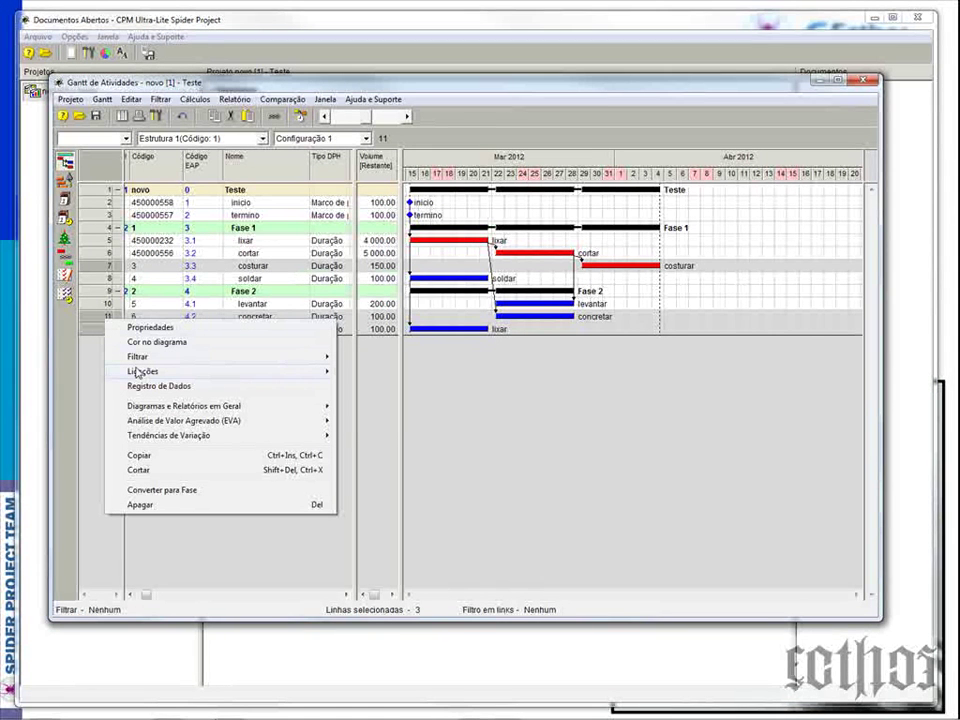
{"action": "mouse_move", "coordinate": [138, 373]}
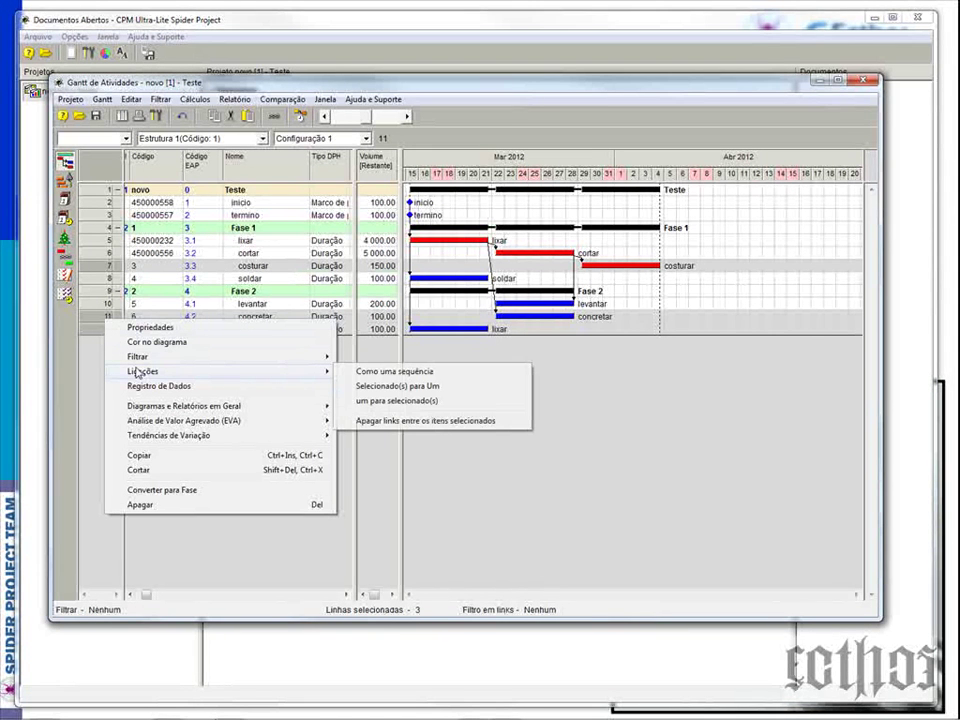
{"action": "left_click", "coordinate": [398, 388]}
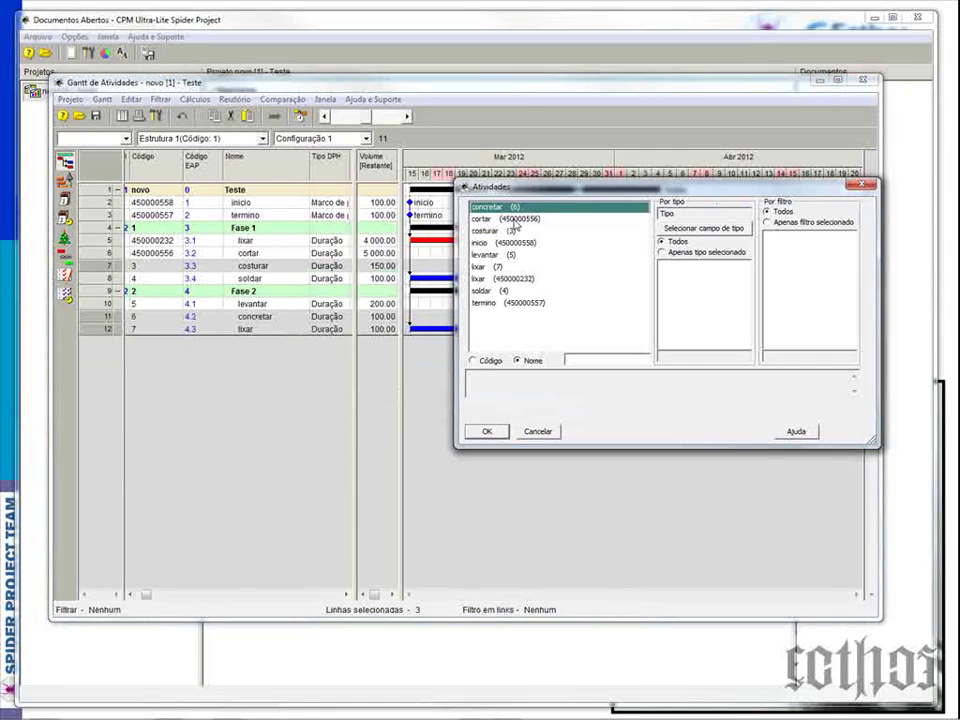
{"action": "left_click", "coordinate": [492, 302]}
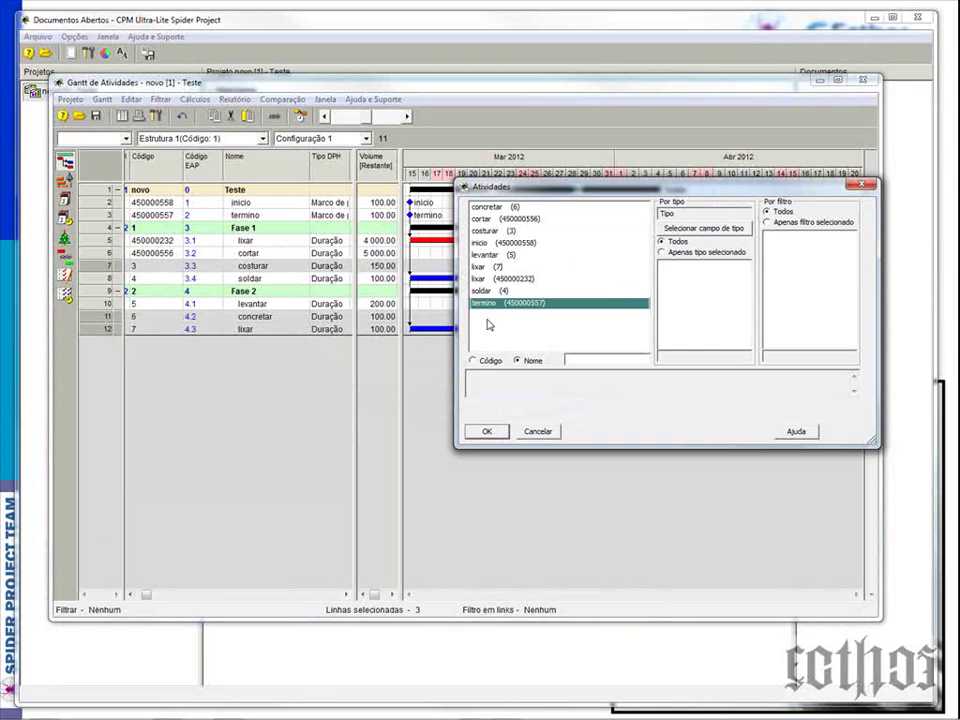
{"action": "left_click", "coordinate": [487, 431]}
{"action": "left_click", "coordinate": [299, 116]}
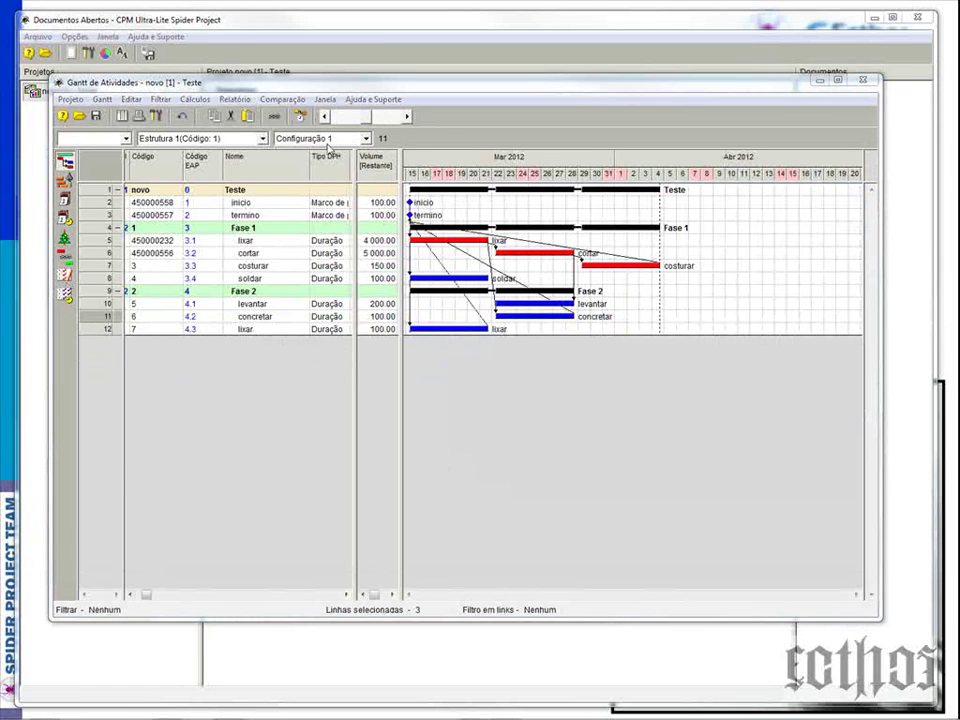
{"action": "left_click", "coordinate": [418, 328]}
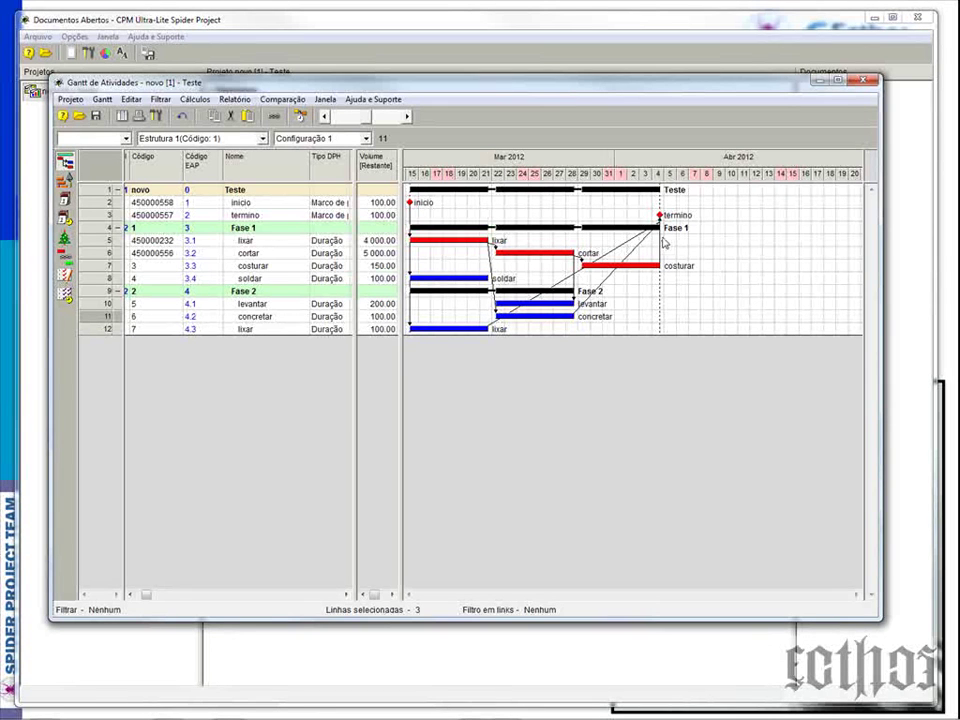
Shrink and minimize the Documentos Abertos window, and reposition the Gantt de Atividades window over the slide.
{"action": "left_click_drag", "start_coordinate": [555, 76], "coordinate": [565, 236]}
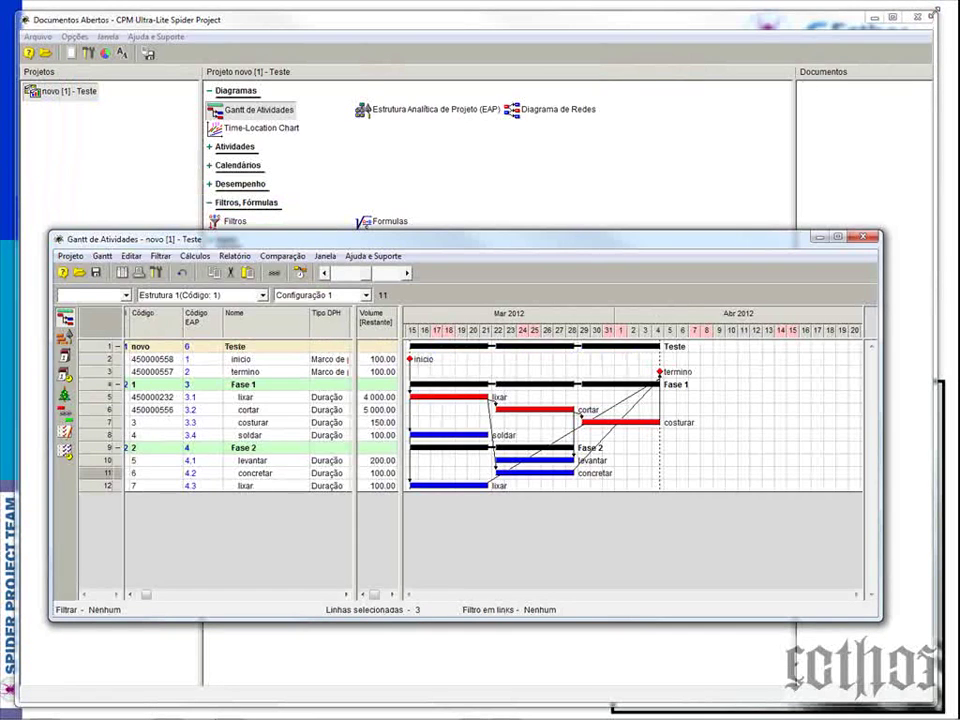
{"action": "left_click", "coordinate": [871, 237]}
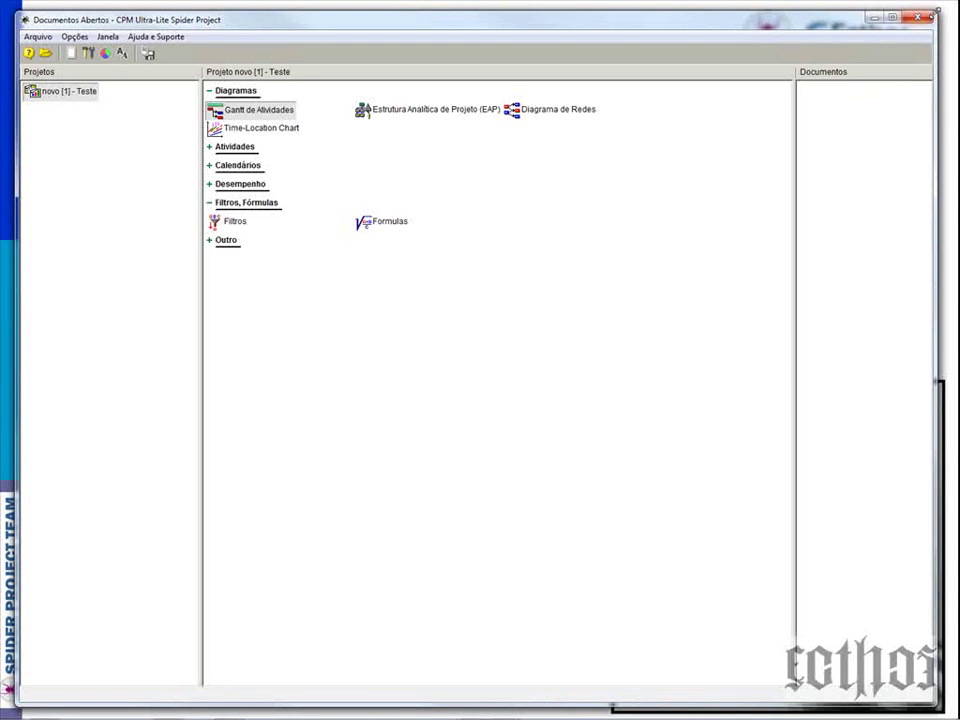
{"action": "left_click_drag", "start_coordinate": [933, 12], "coordinate": [388, 484]}
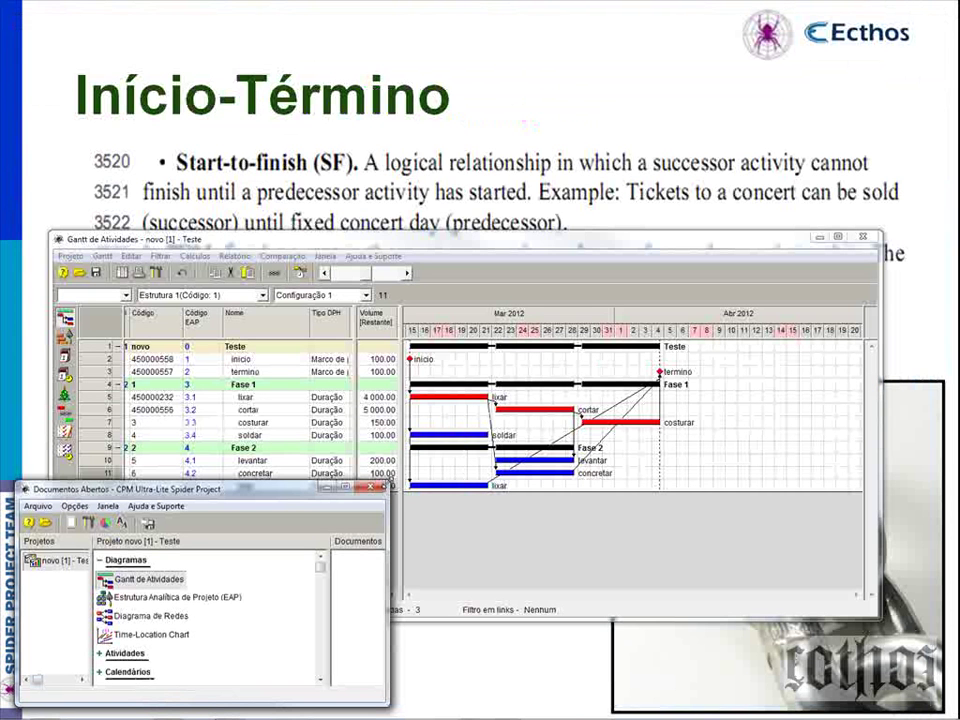
{"action": "left_click", "coordinate": [325, 486]}
{"action": "left_click_drag", "start_coordinate": [447, 249], "coordinate": [443, 276]}
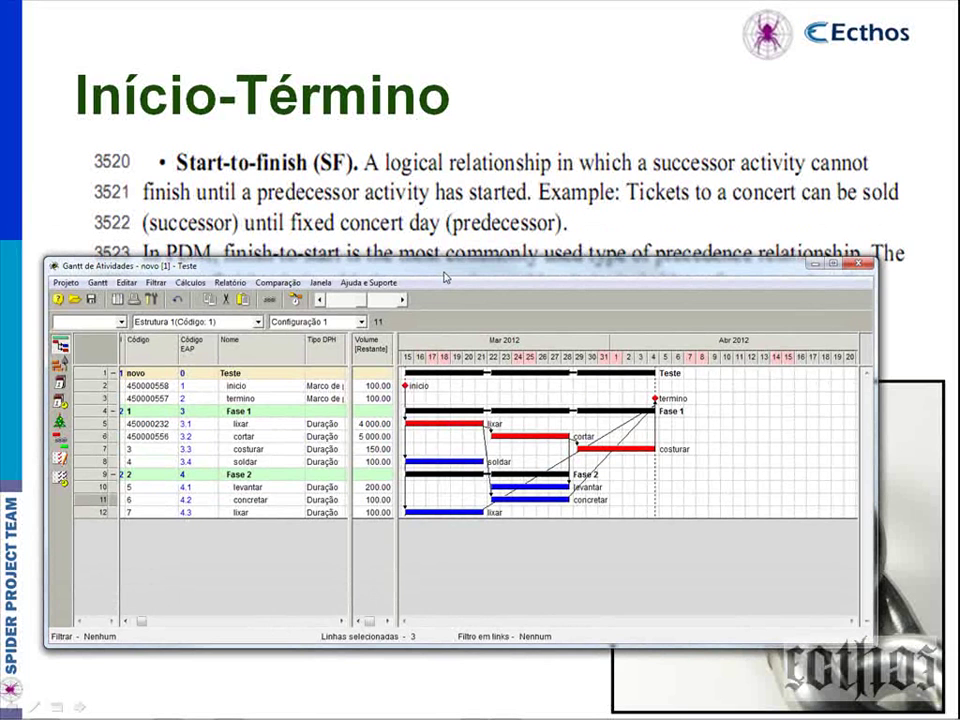
{"action": "left_click_drag", "start_coordinate": [447, 278], "coordinate": [470, 88]}
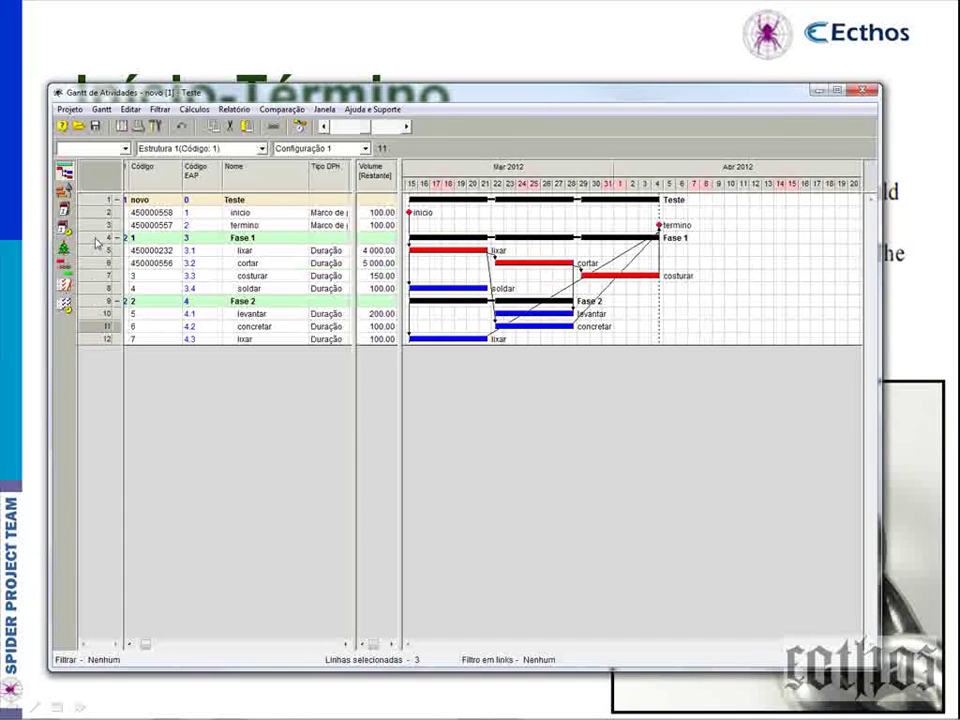
{"action": "left_click", "coordinate": [97, 241]}
{"action": "right_click", "coordinate": [97, 241]}
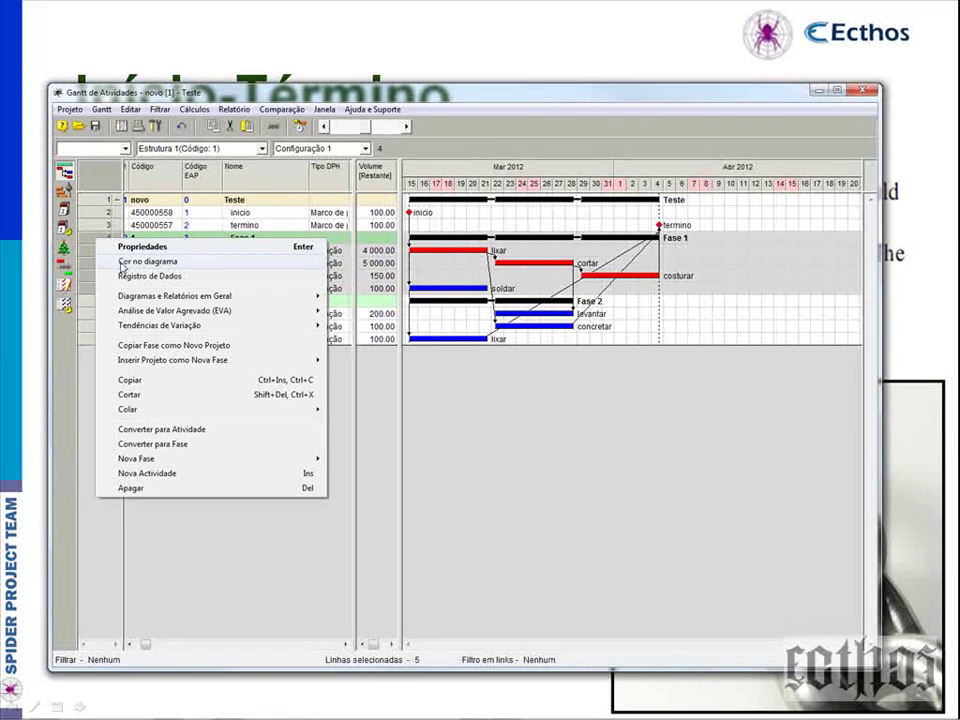
{"action": "left_click", "coordinate": [104, 204]}
{"action": "right_click", "coordinate": [102, 207]}
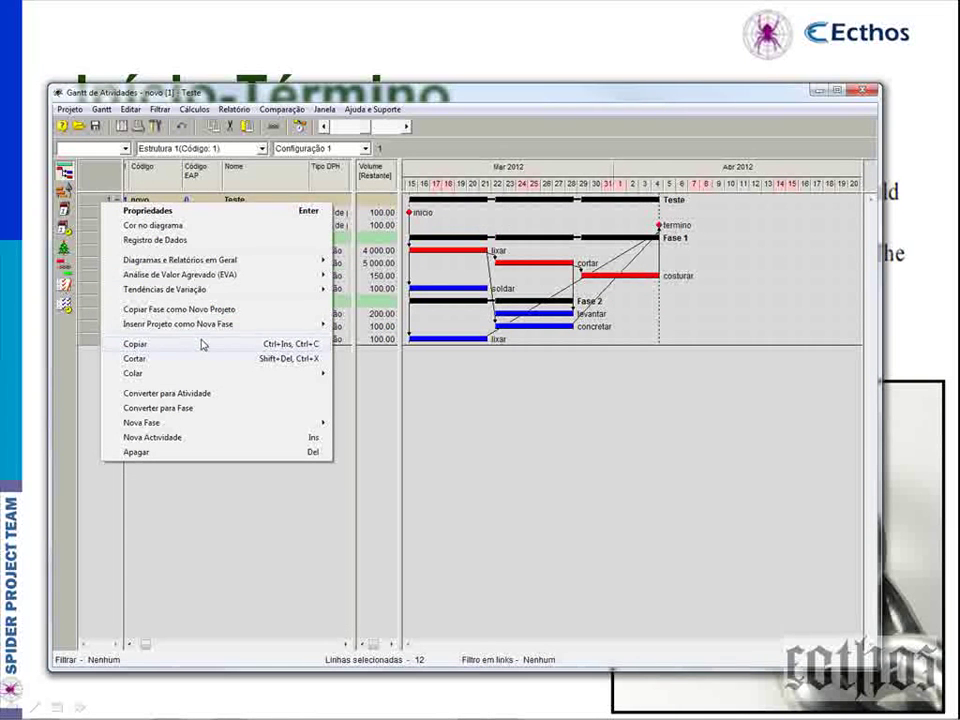
{"action": "mouse_move", "coordinate": [205, 374]}
{"action": "key", "text": "Escape"}
Insert a new activity directly below the termino milestone and name it licenciamento.
{"action": "left_click", "coordinate": [97, 225]}
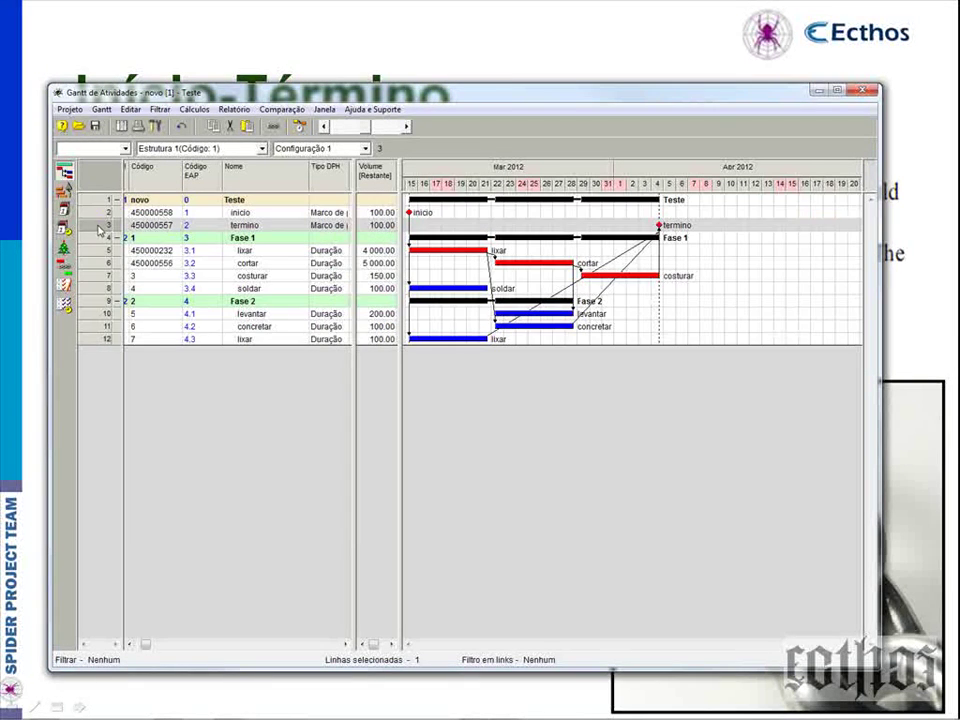
{"action": "key", "text": "Insert"}
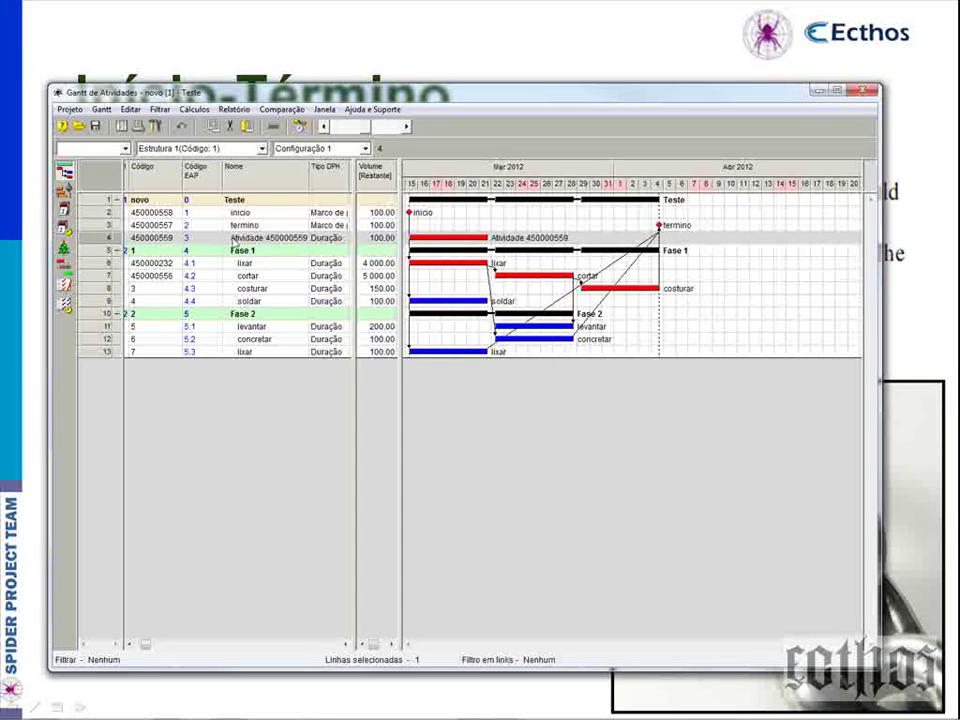
{"action": "left_click", "coordinate": [255, 240]}
{"action": "type", "text": "ice"}
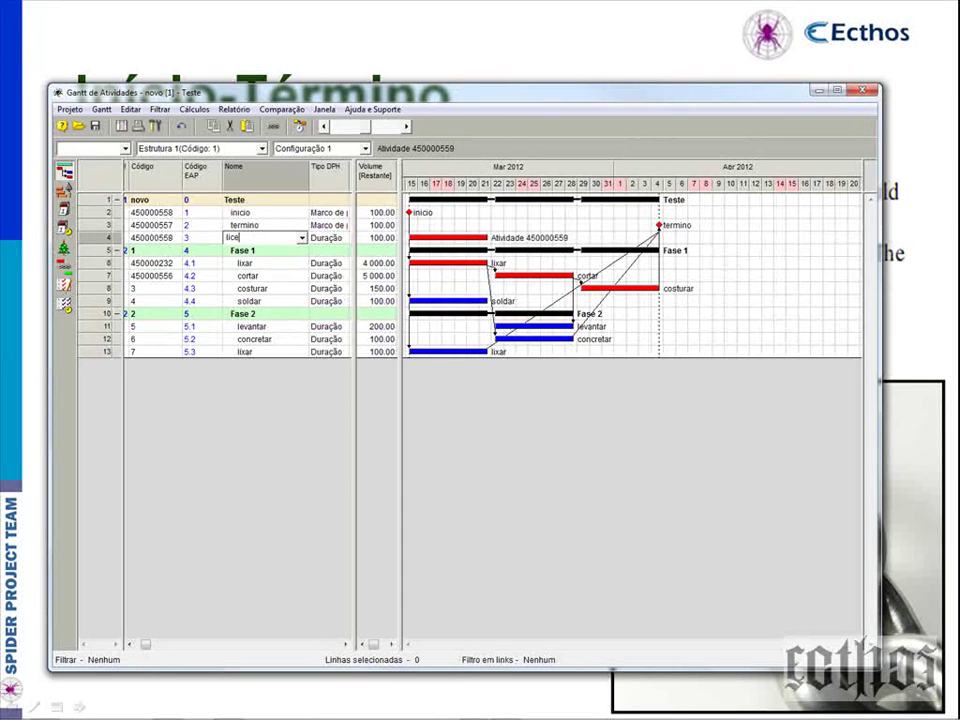
{"action": "type", "text": "nciamento"}
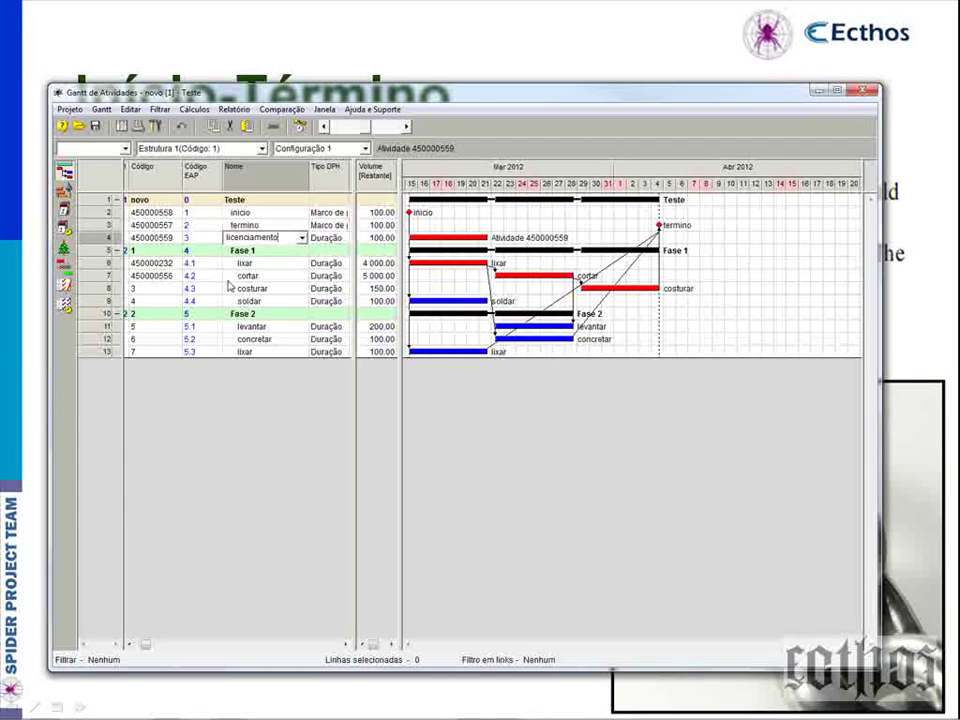
{"action": "key", "text": "Return"}
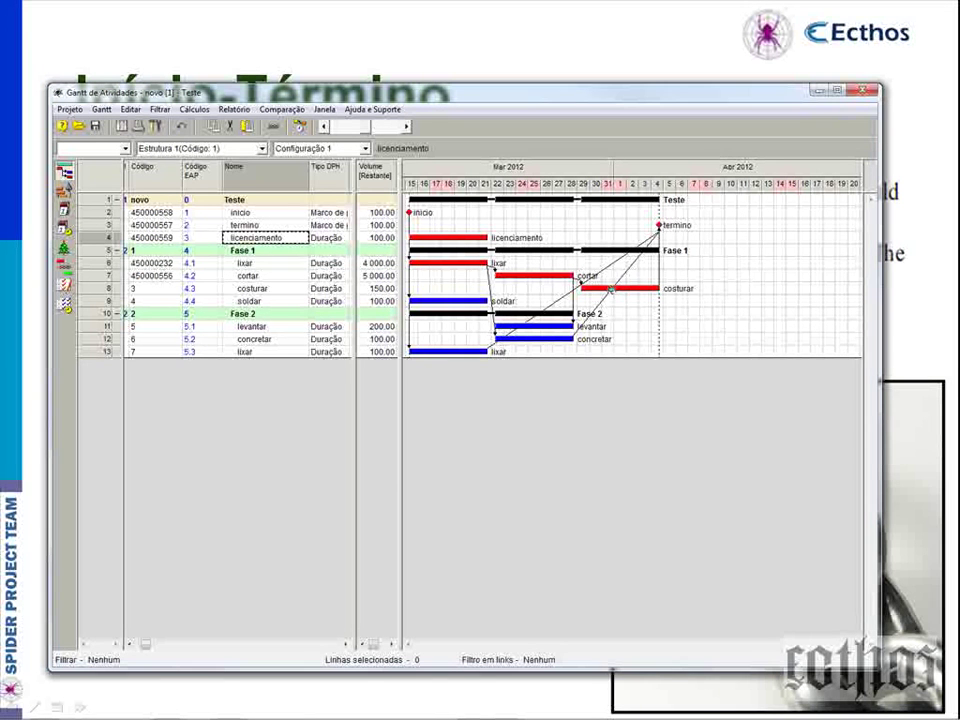
Link costurar to licenciamento with the Início - Término link type, and recalculate the schedule.
{"action": "left_click_drag", "start_coordinate": [603, 287], "coordinate": [483, 237]}
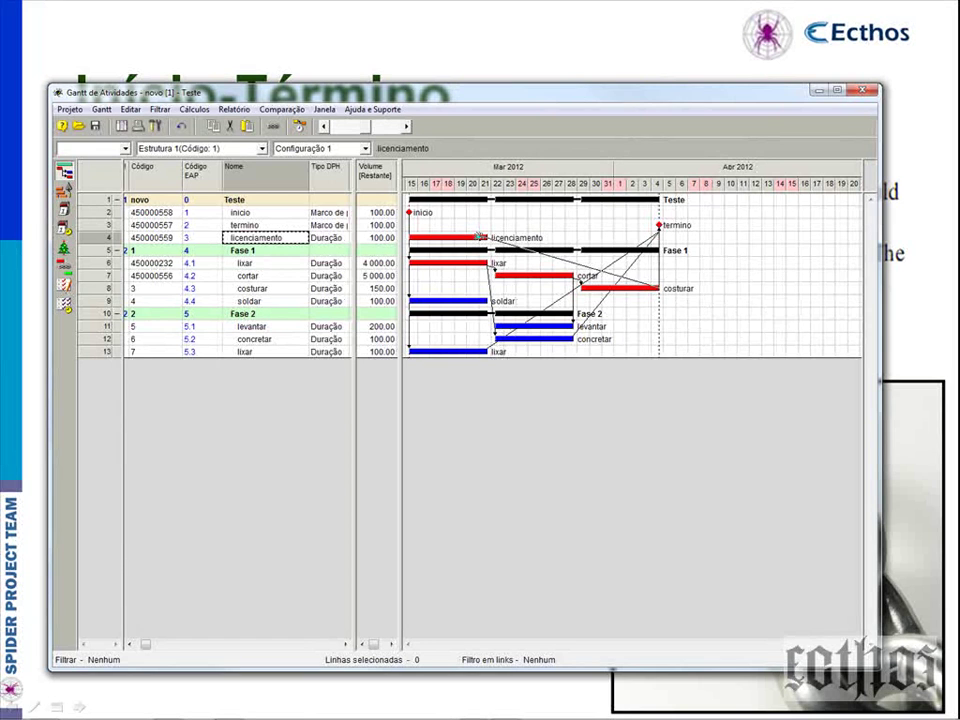
{"action": "left_click_drag", "start_coordinate": [480, 237], "coordinate": [481, 238]}
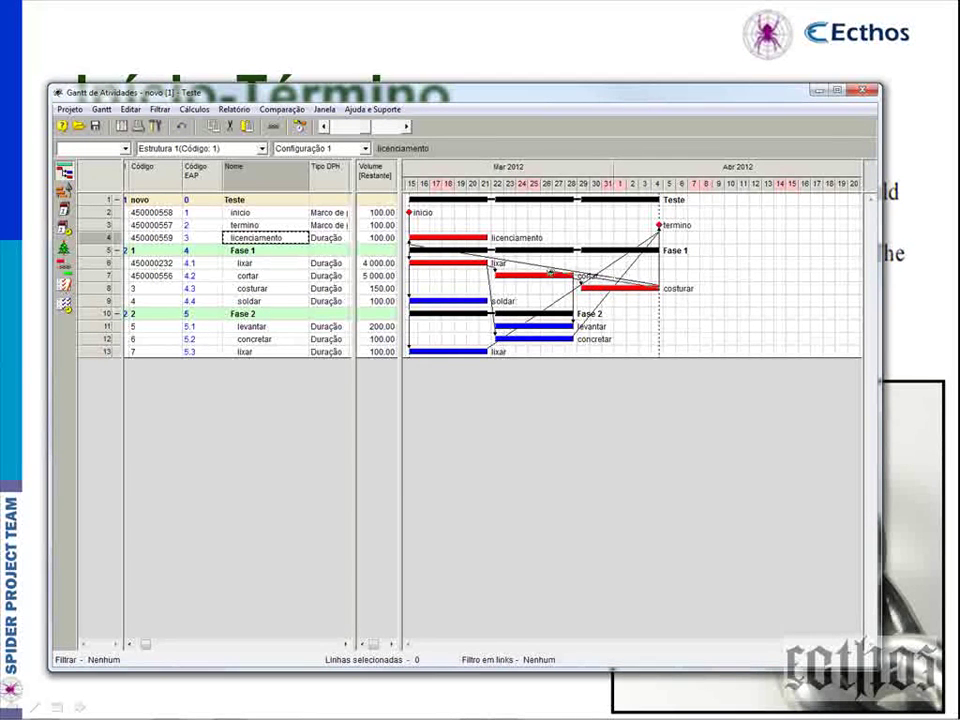
{"action": "double_click", "coordinate": [480, 239]}
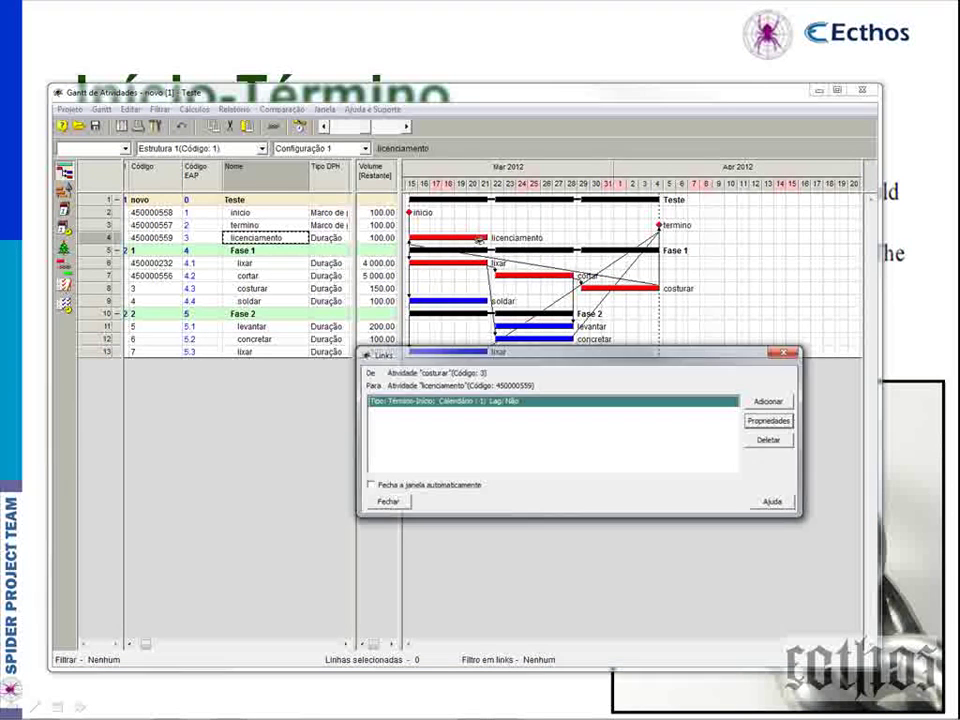
{"action": "left_click", "coordinate": [776, 424]}
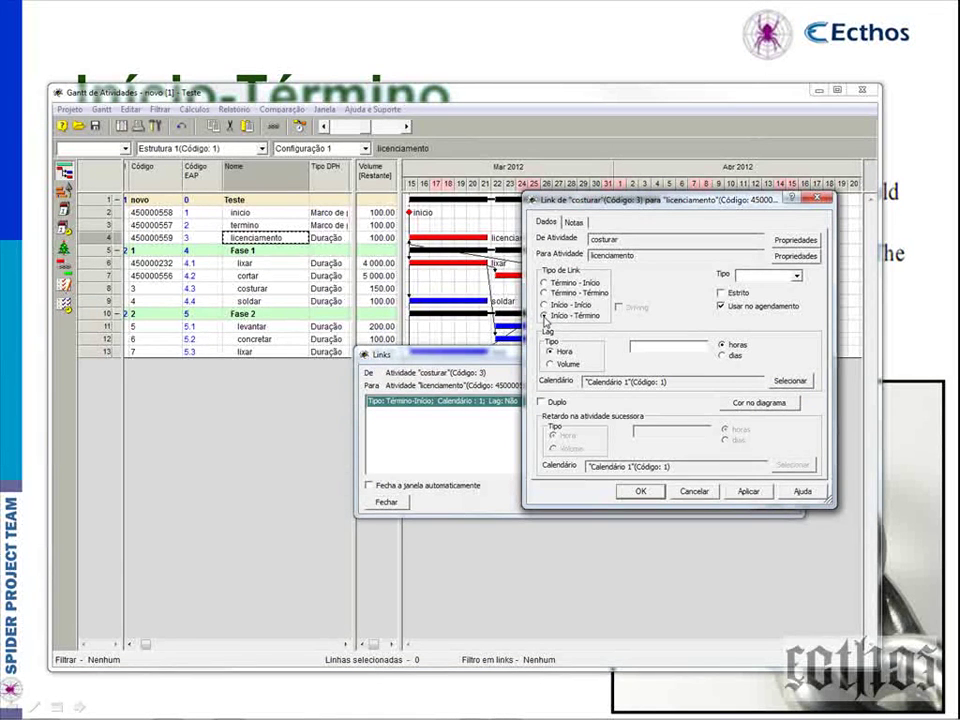
{"action": "left_click", "coordinate": [545, 316]}
{"action": "left_click", "coordinate": [748, 491]}
{"action": "left_click", "coordinate": [645, 492]}
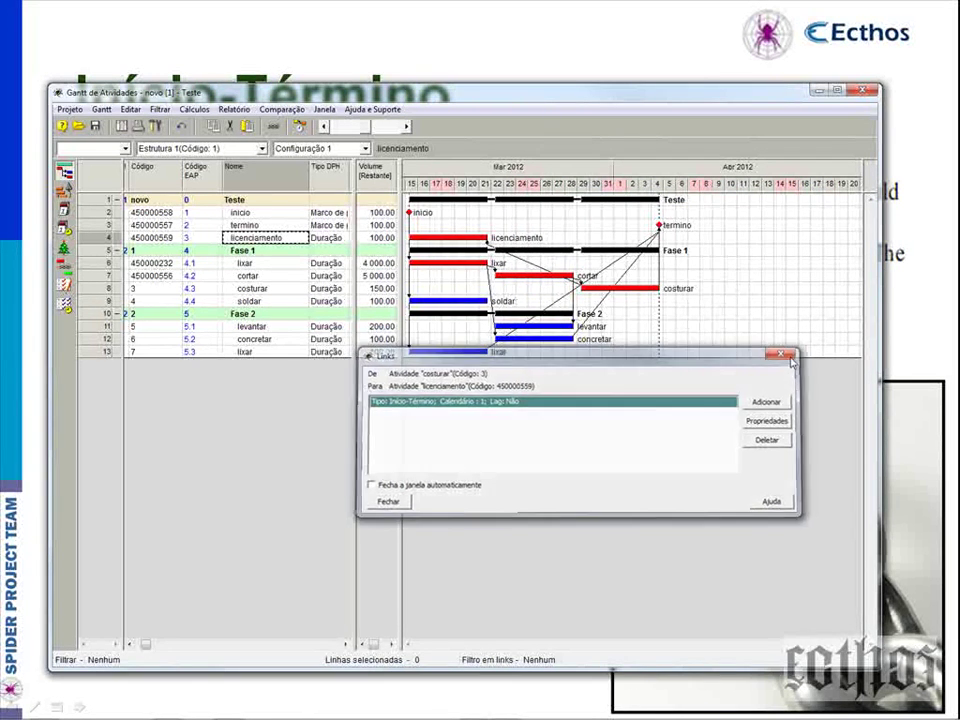
{"action": "key", "text": "Escape"}
{"action": "left_click", "coordinate": [300, 128]}
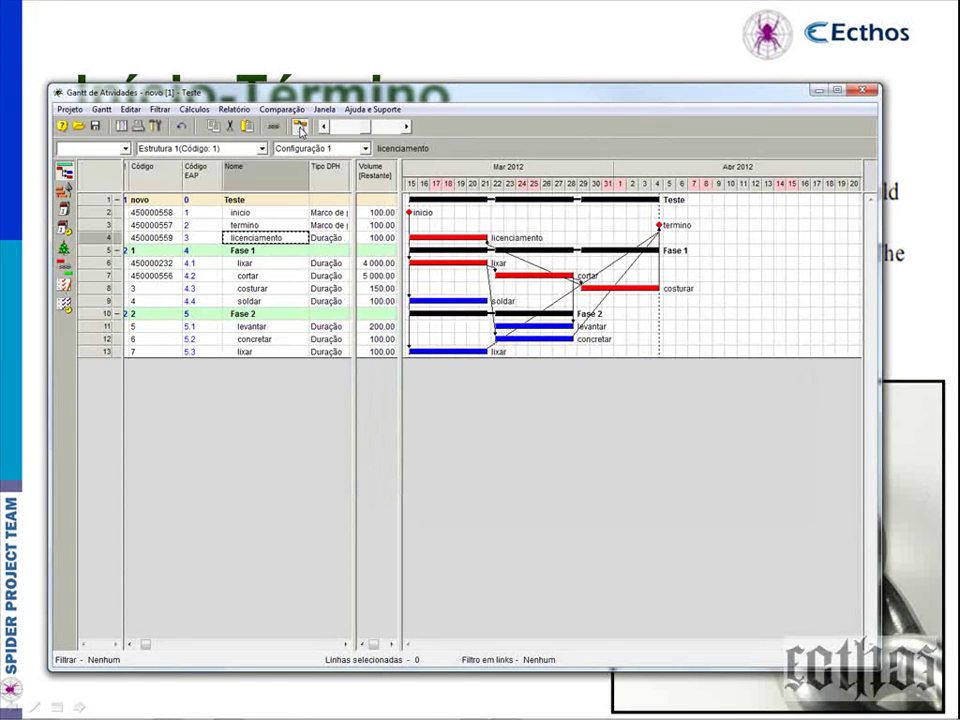
{"action": "left_click", "coordinate": [412, 327]}
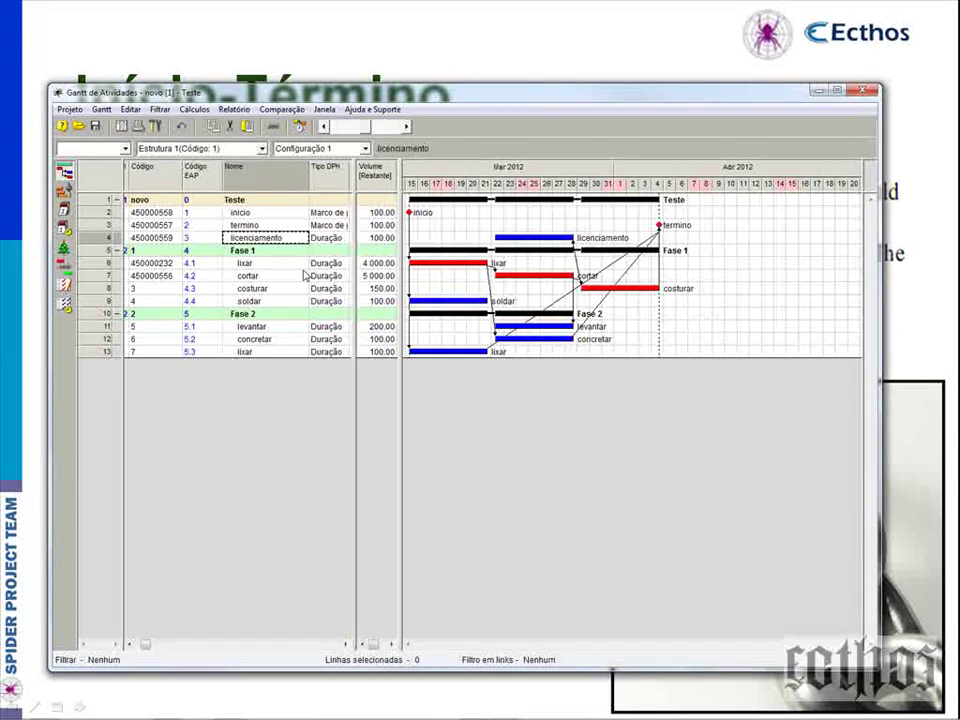
Collapse Fase 1 and Fase 2 to view only their summary bars, and expand Fase 1 again.
{"action": "left_click", "coordinate": [118, 251]}
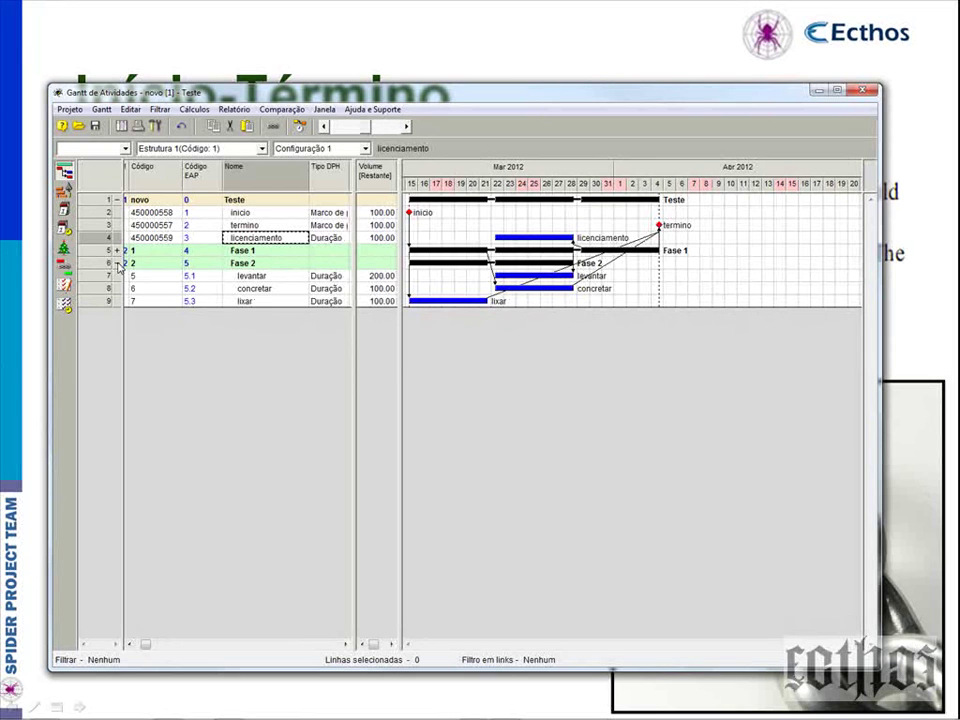
{"action": "left_click", "coordinate": [118, 263]}
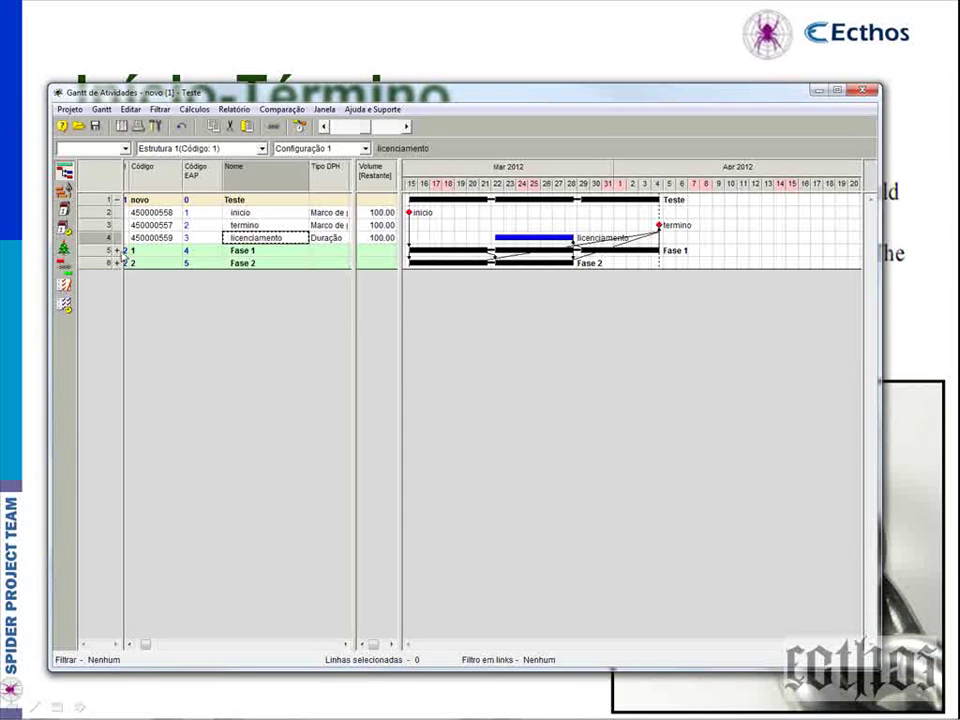
{"action": "left_click", "coordinate": [117, 251]}
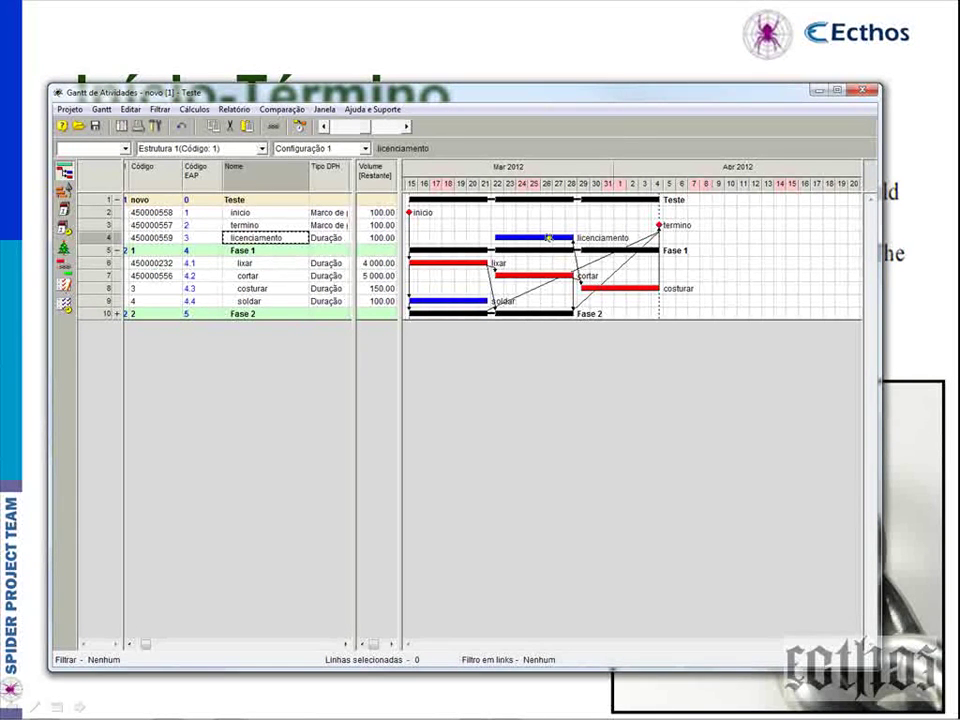
Insert a new activity directly below licenciamento and name it apresentar imprensa.
{"action": "left_click", "coordinate": [106, 236]}
{"action": "key", "text": "Insert"}
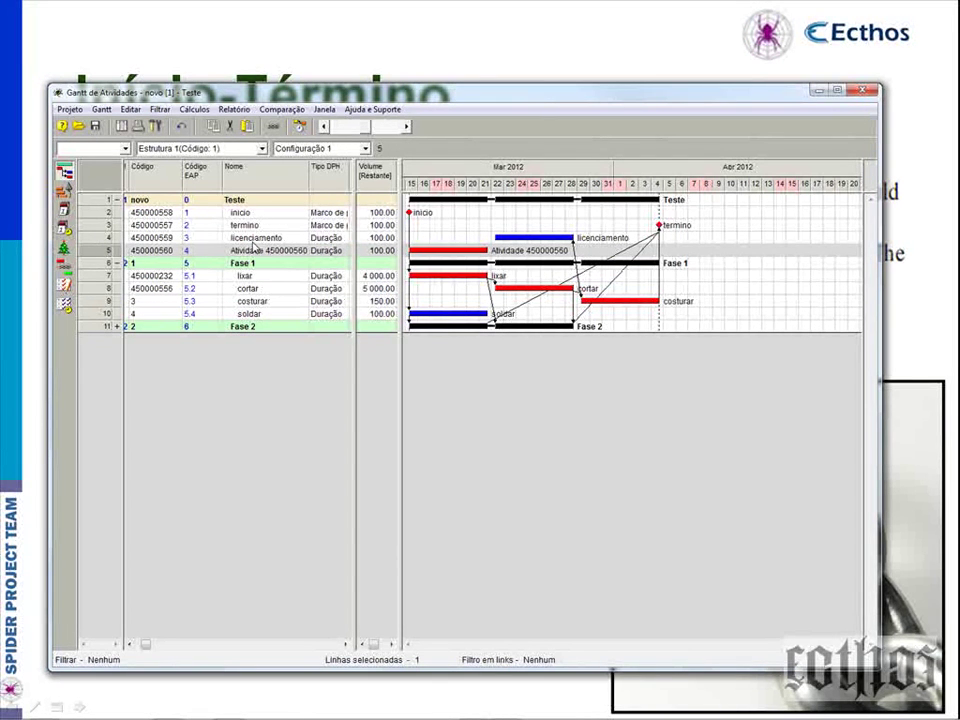
{"action": "left_click", "coordinate": [253, 254]}
{"action": "type", "text": "aprese"}
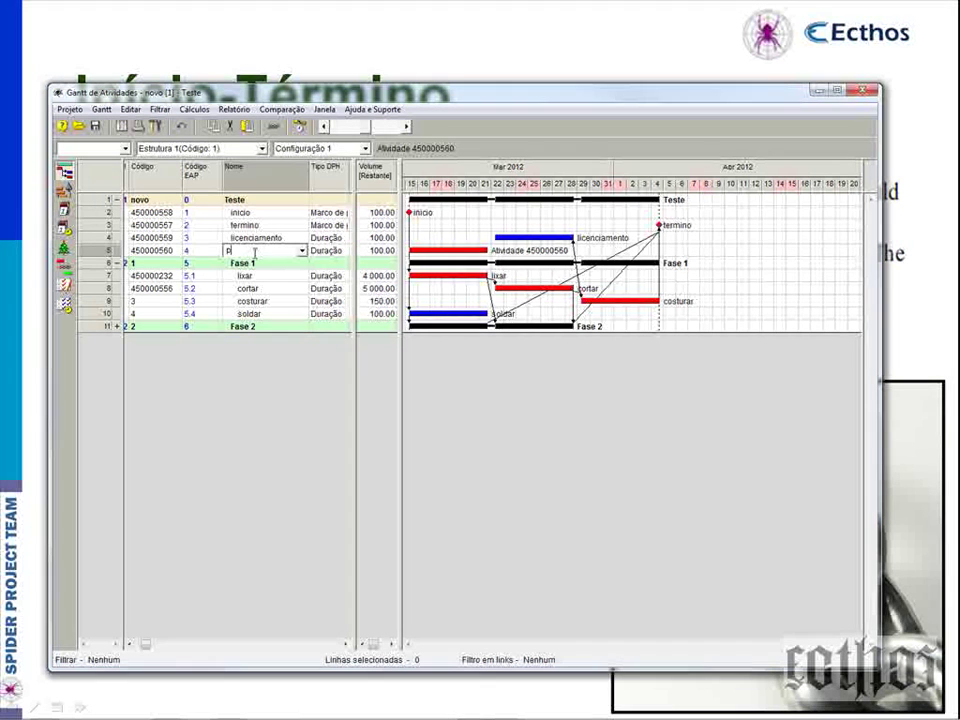
{"action": "type", "text": "ntar implensa"}
Rename the licenciamento activity as garantir licenciamento.
{"action": "left_click", "coordinate": [256, 238]}
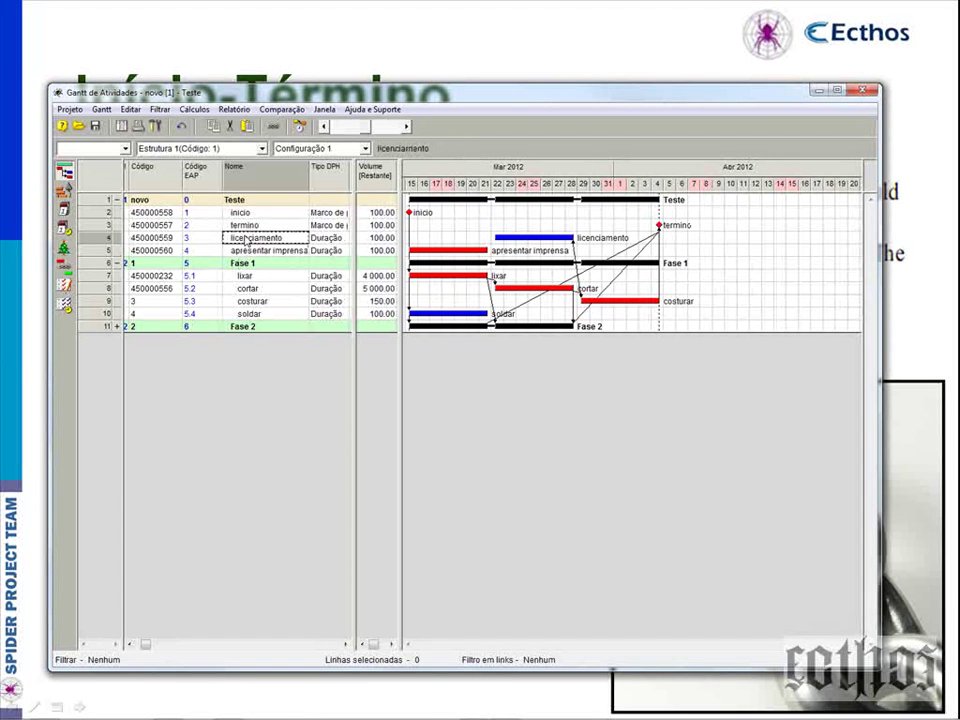
{"action": "left_click", "coordinate": [258, 238]}
{"action": "left_click", "coordinate": [258, 237]}
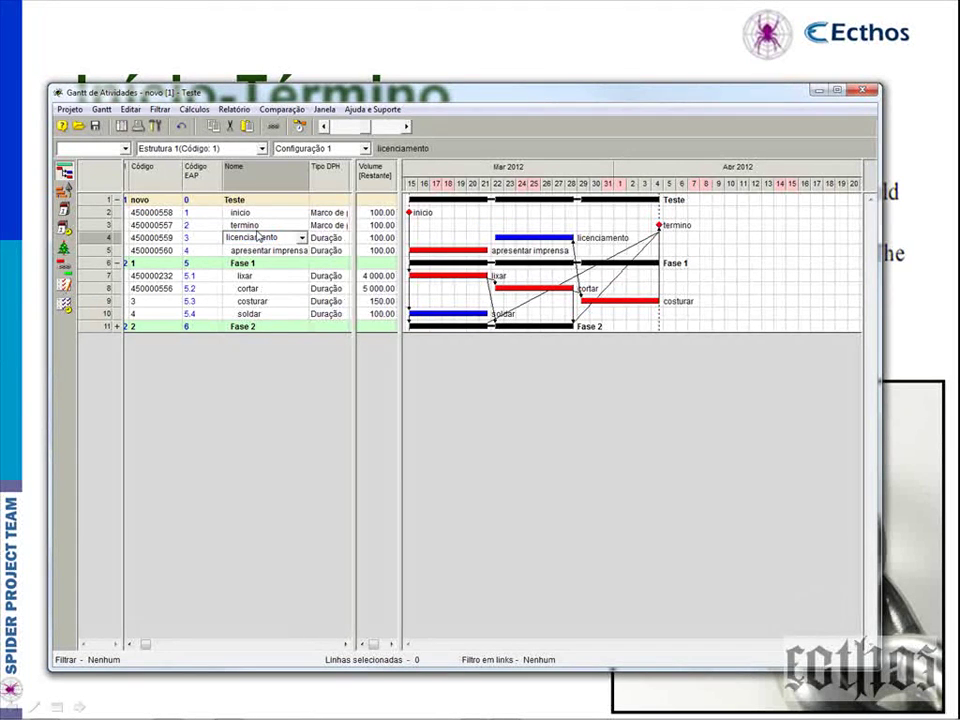
{"action": "key", "text": "Home"}
{"action": "type", "text": "garantir"}
{"action": "key", "text": "Return"}
{"action": "left_click", "coordinate": [293, 254]}
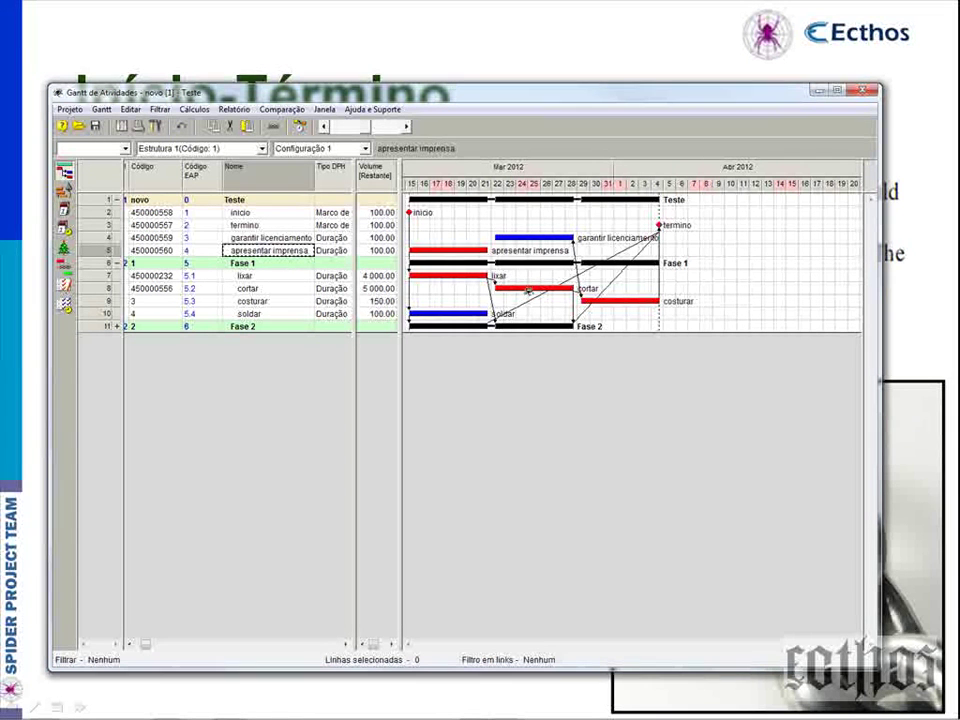
Link costurar to apresentar imprensa with the Início - Término link type, and recalculate the schedule.
{"action": "left_click_drag", "start_coordinate": [611, 302], "coordinate": [470, 251]}
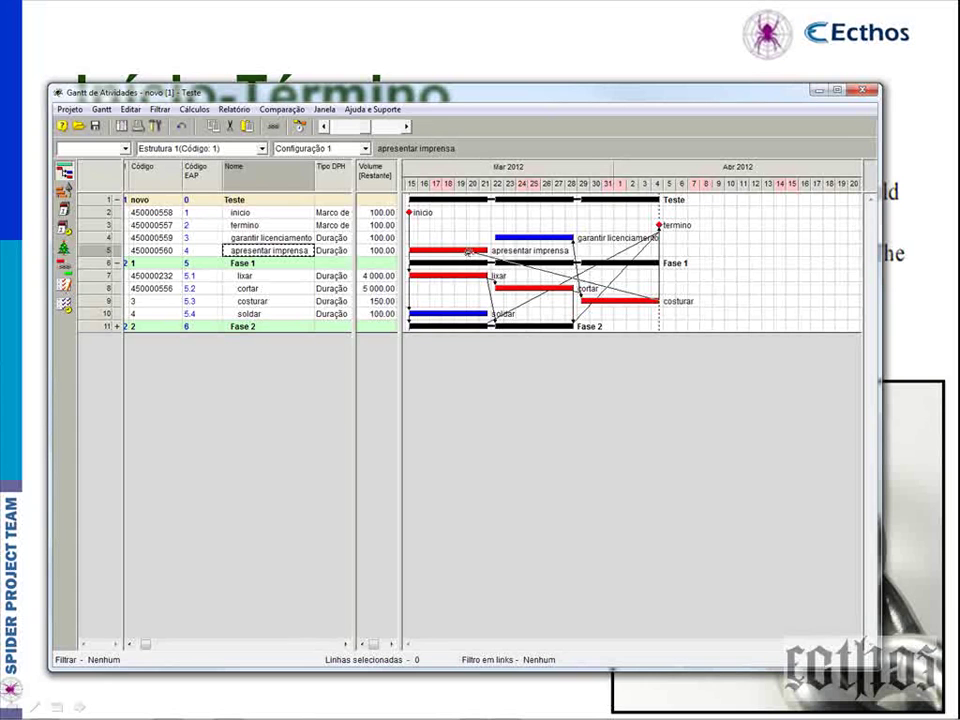
{"action": "left_click_drag", "start_coordinate": [468, 252], "coordinate": [471, 251]}
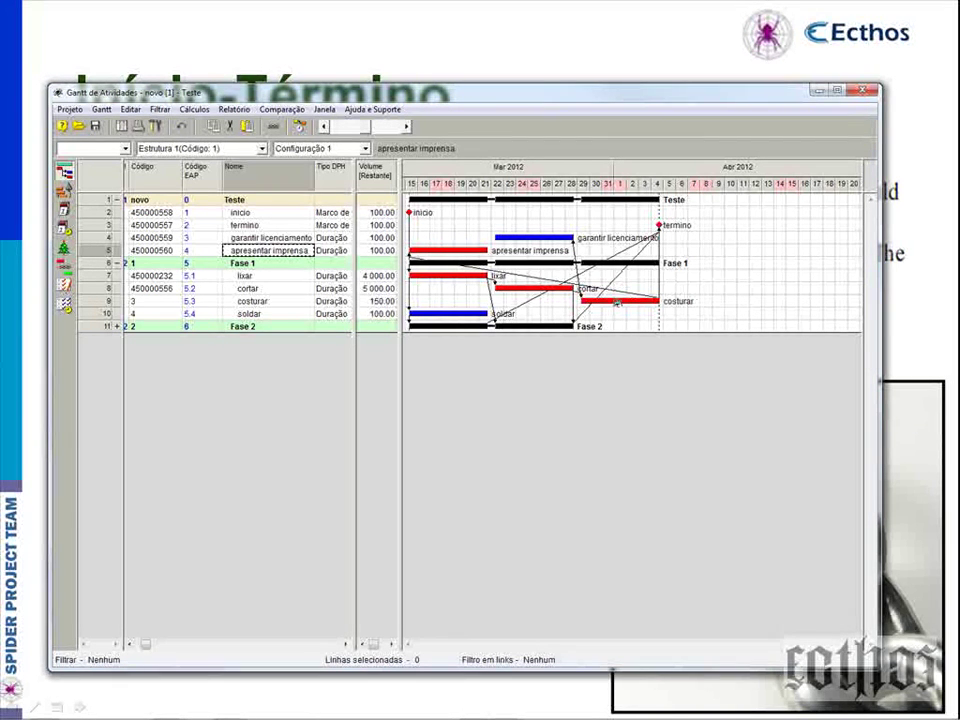
{"action": "double_click", "coordinate": [617, 304]}
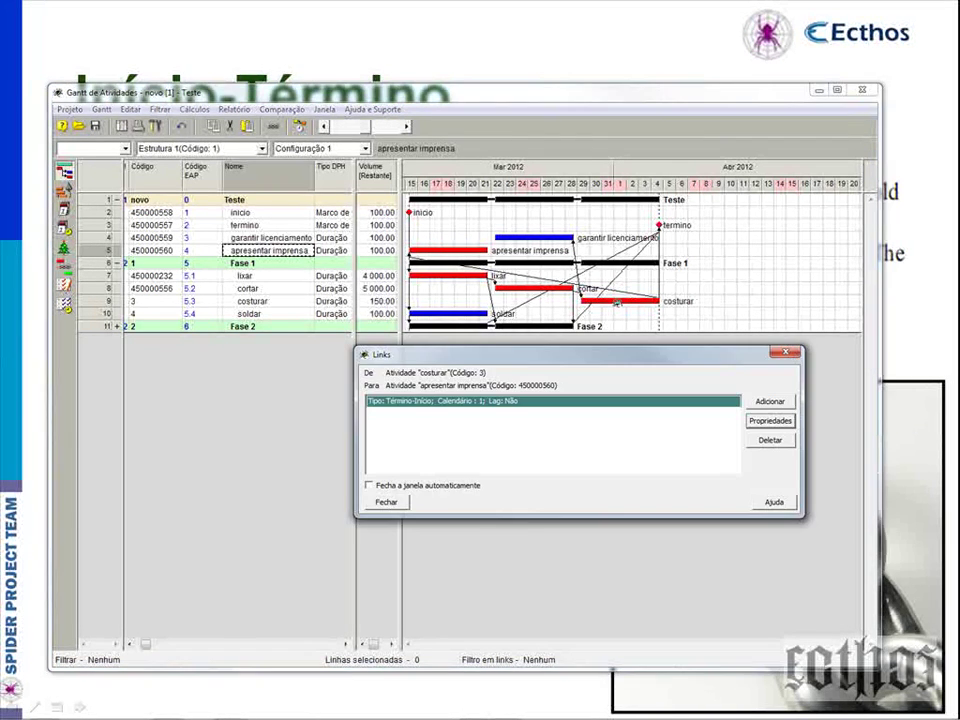
{"action": "left_click", "coordinate": [771, 421]}
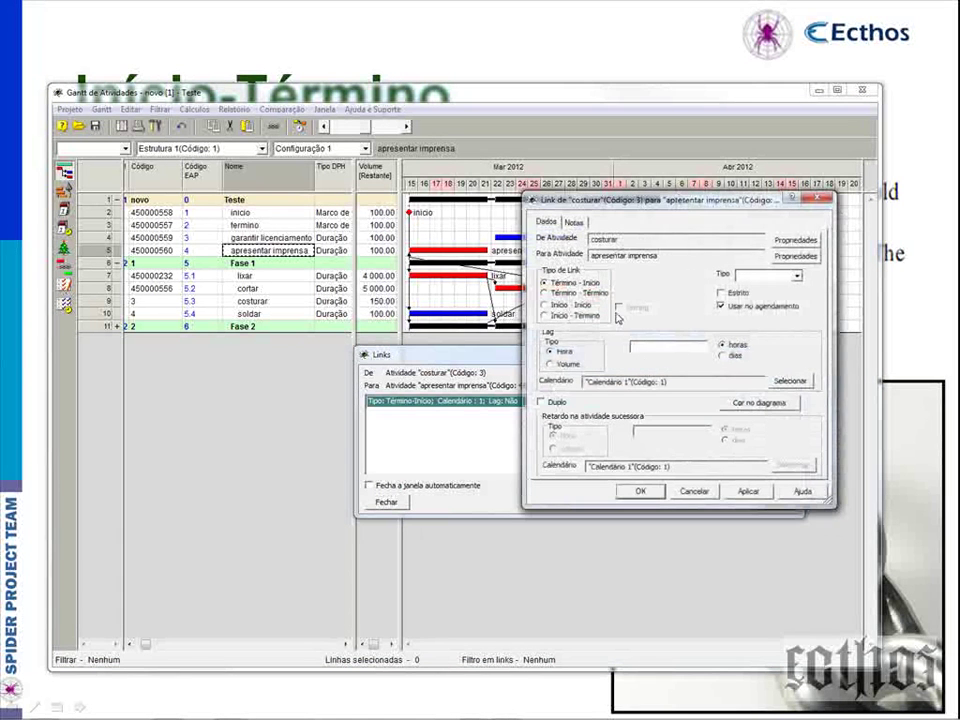
{"action": "left_click", "coordinate": [570, 315]}
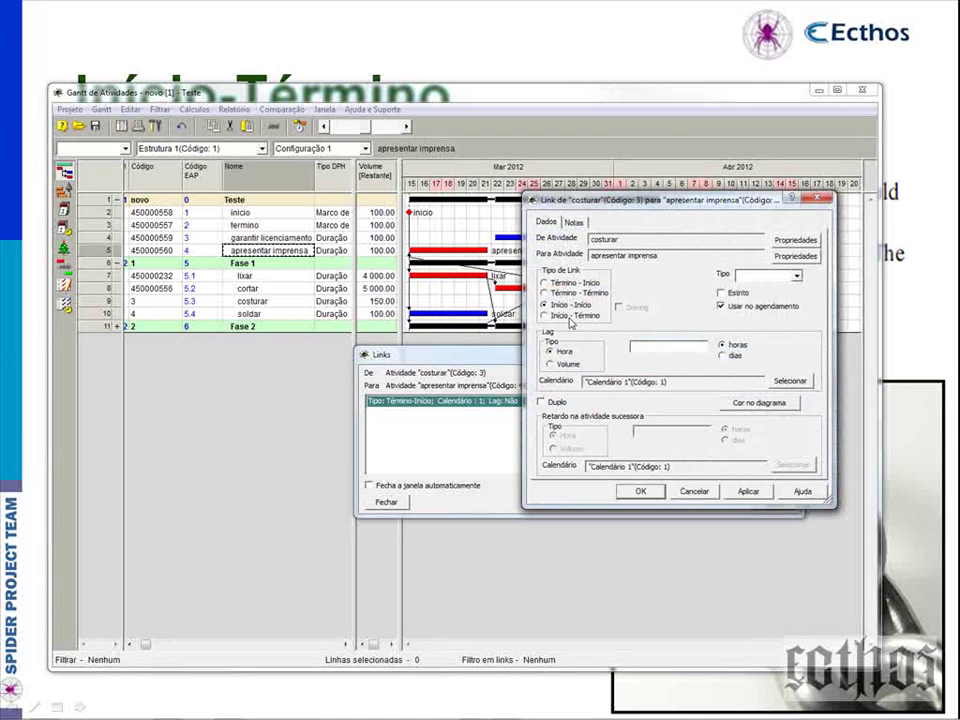
{"action": "left_click", "coordinate": [640, 491]}
{"action": "left_click", "coordinate": [386, 503]}
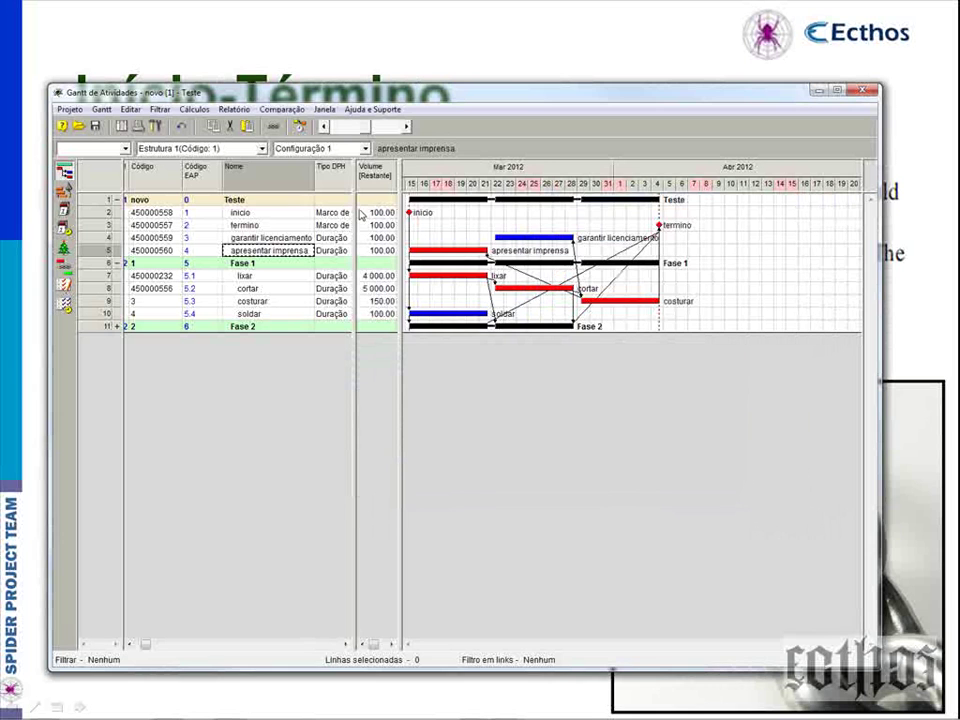
{"action": "left_click", "coordinate": [301, 128]}
{"action": "left_click", "coordinate": [424, 326]}
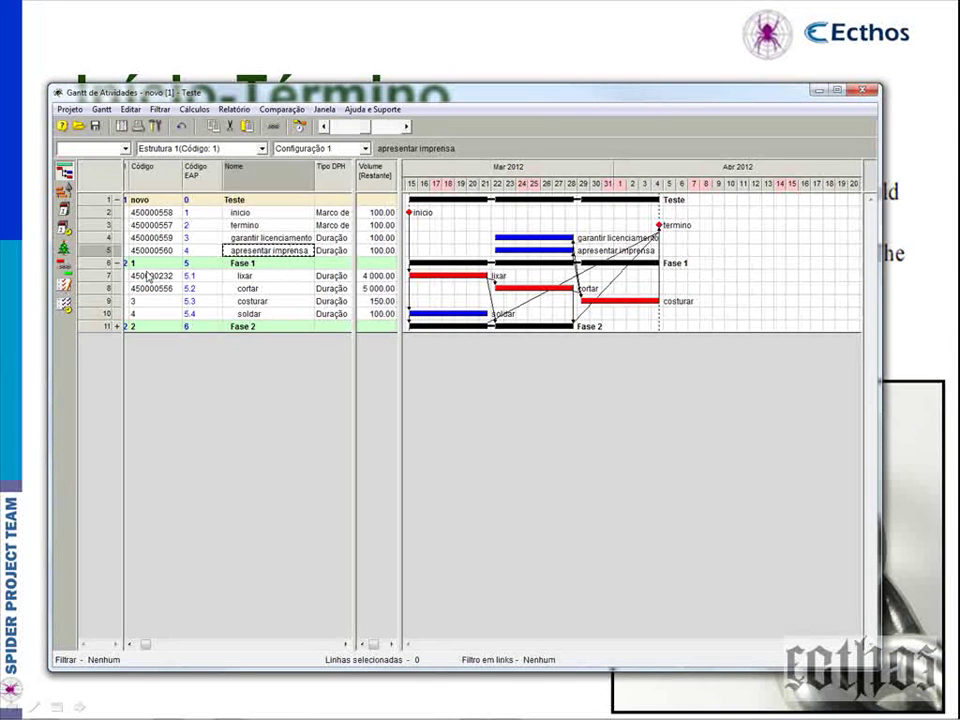
Collapse Fase 1 and Fase 2 to view their summary bars beside the new activities, and expand both phases again.
{"action": "left_click", "coordinate": [119, 327]}
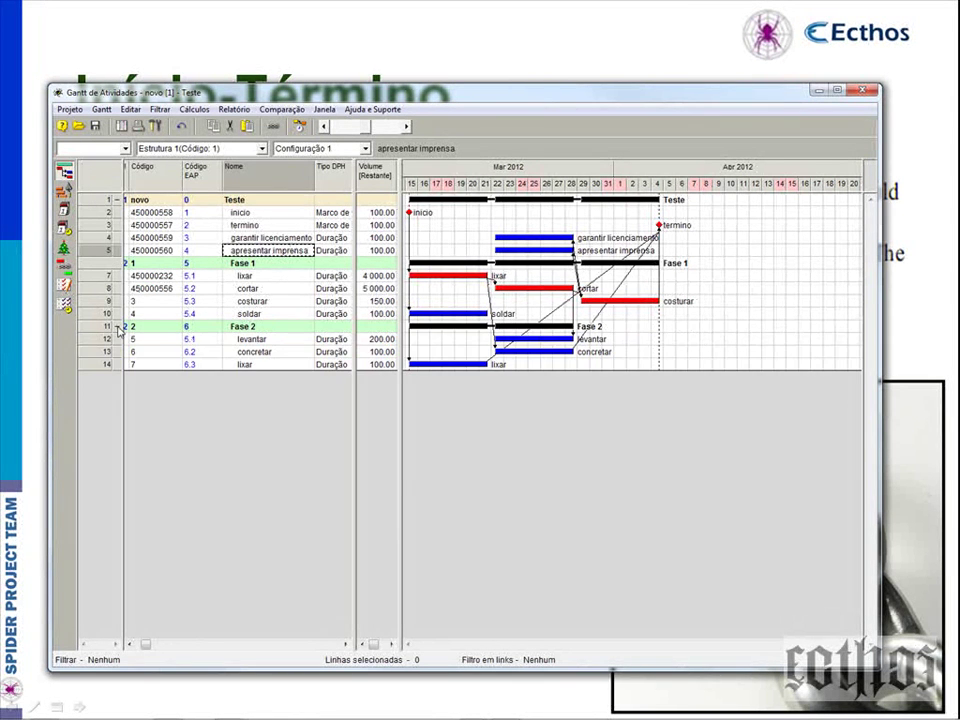
{"action": "left_click", "coordinate": [119, 263]}
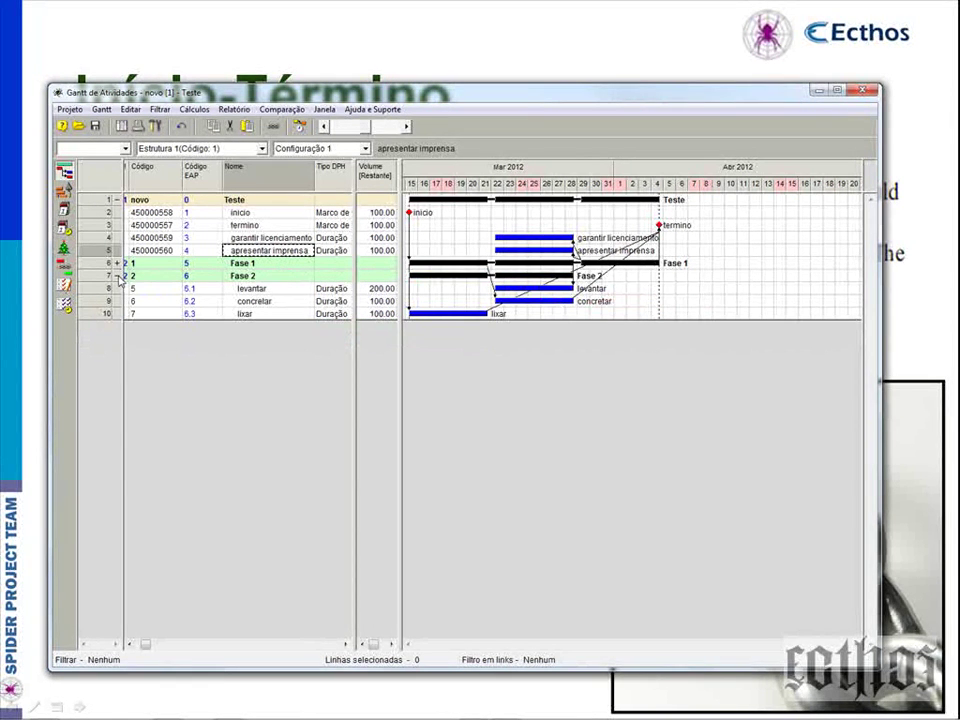
{"action": "left_click", "coordinate": [118, 277]}
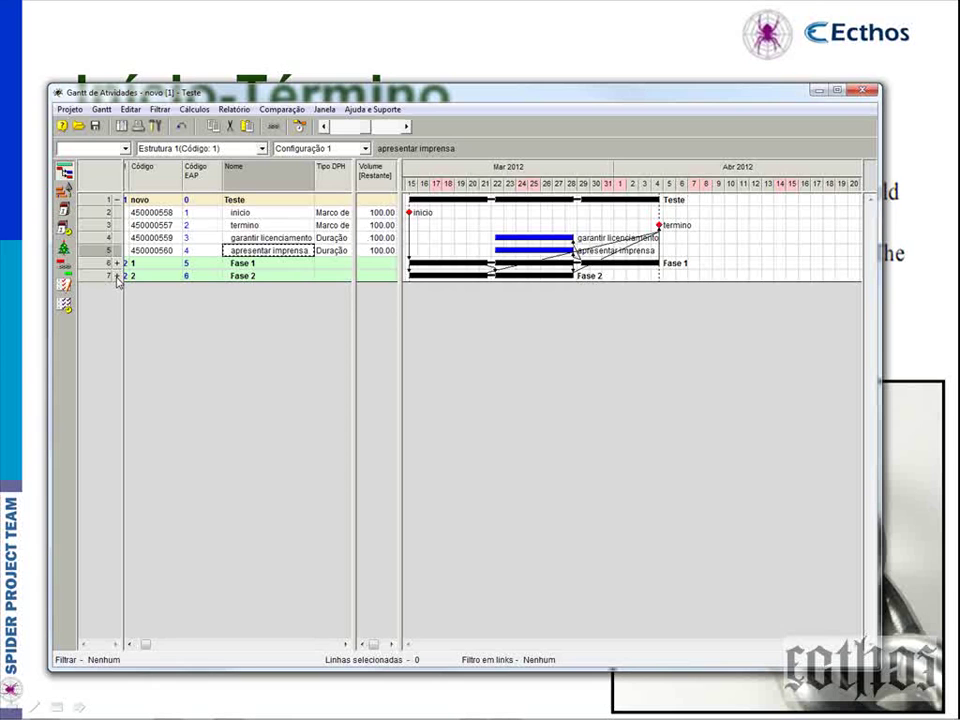
{"action": "left_click", "coordinate": [117, 276]}
{"action": "left_click", "coordinate": [117, 263]}
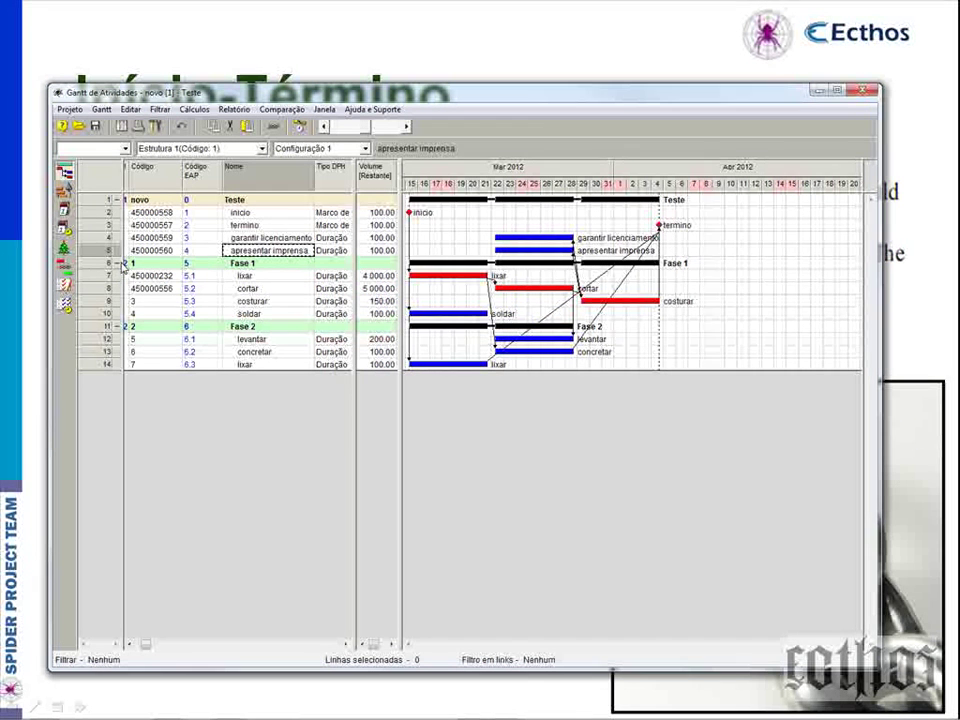
Move the garantir licenciamento activity into Fase 1, directly below cortar.
{"action": "left_click", "coordinate": [106, 240]}
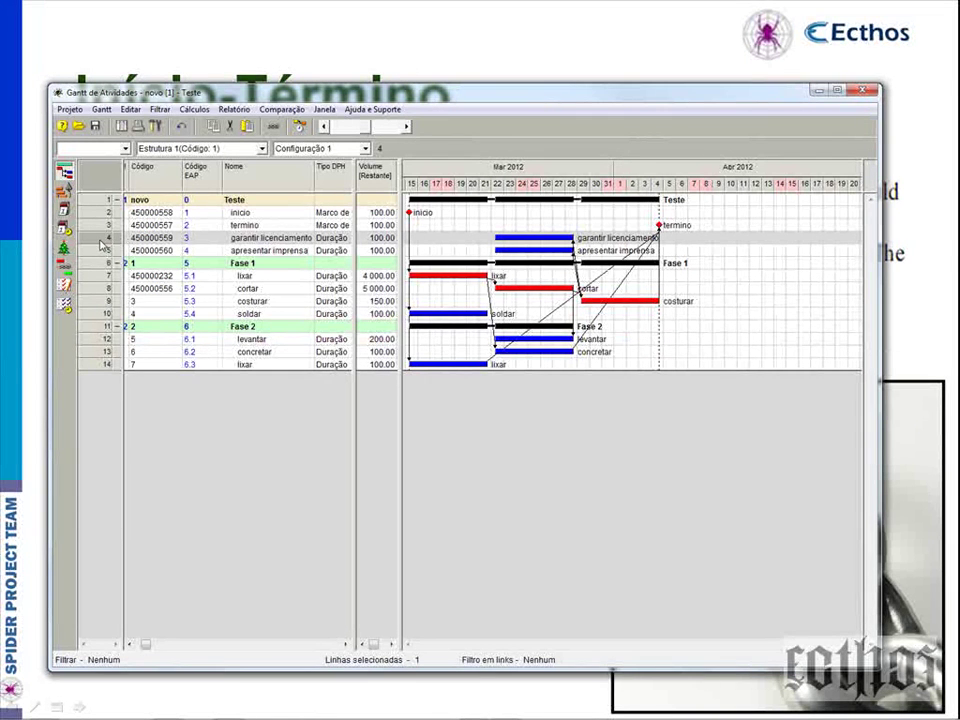
{"action": "right_click", "coordinate": [101, 242]}
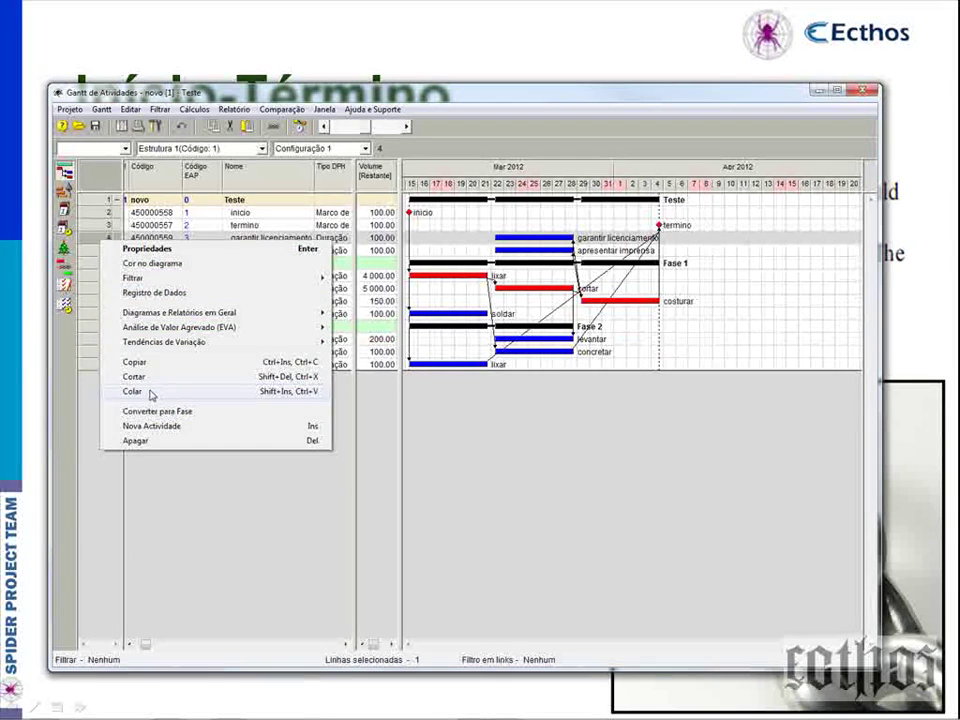
{"action": "key", "text": "Escape"}
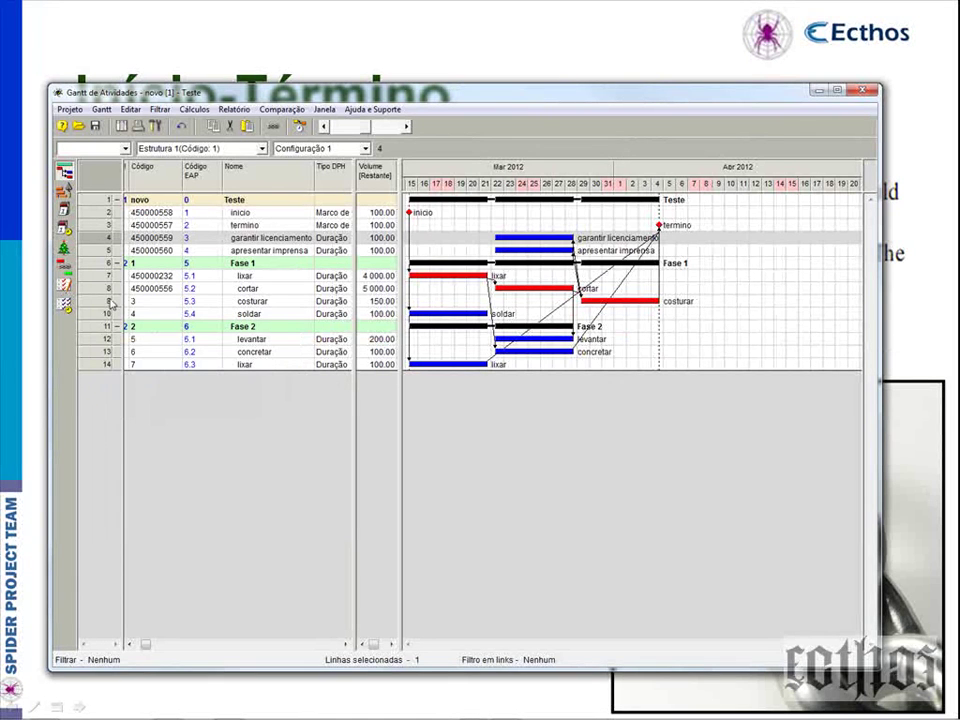
{"action": "left_click", "coordinate": [104, 289]}
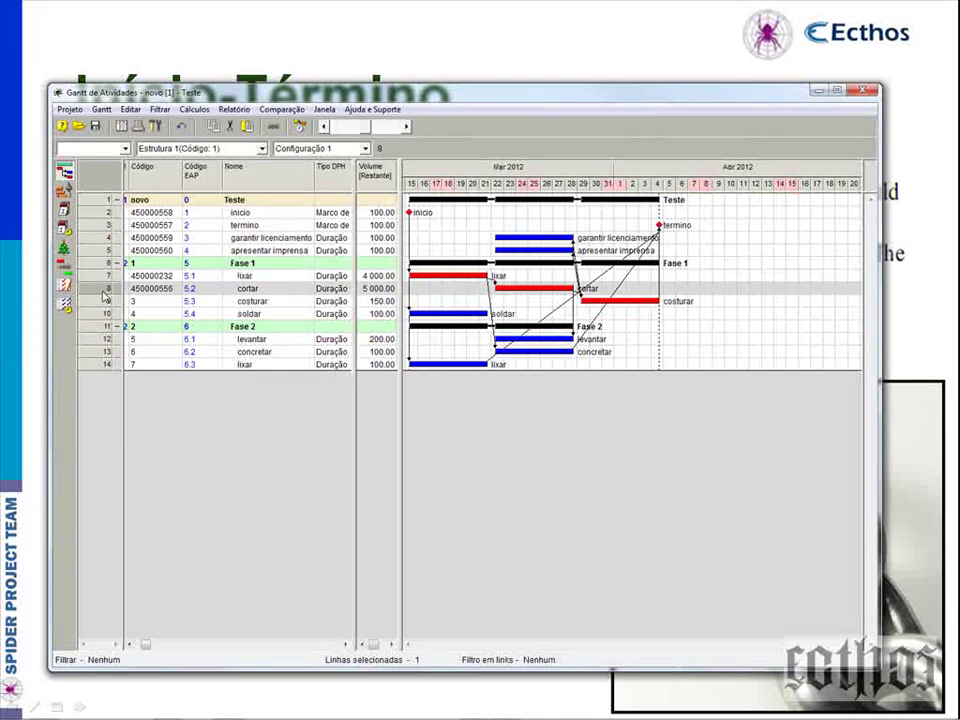
{"action": "right_click", "coordinate": [104, 296]}
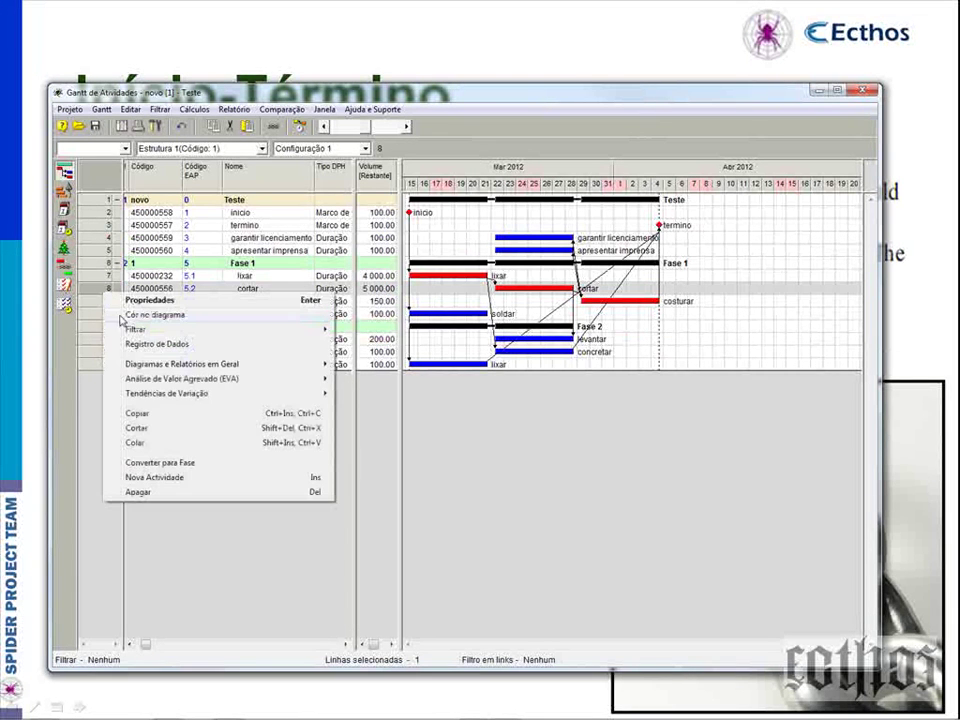
{"action": "left_click", "coordinate": [151, 443]}
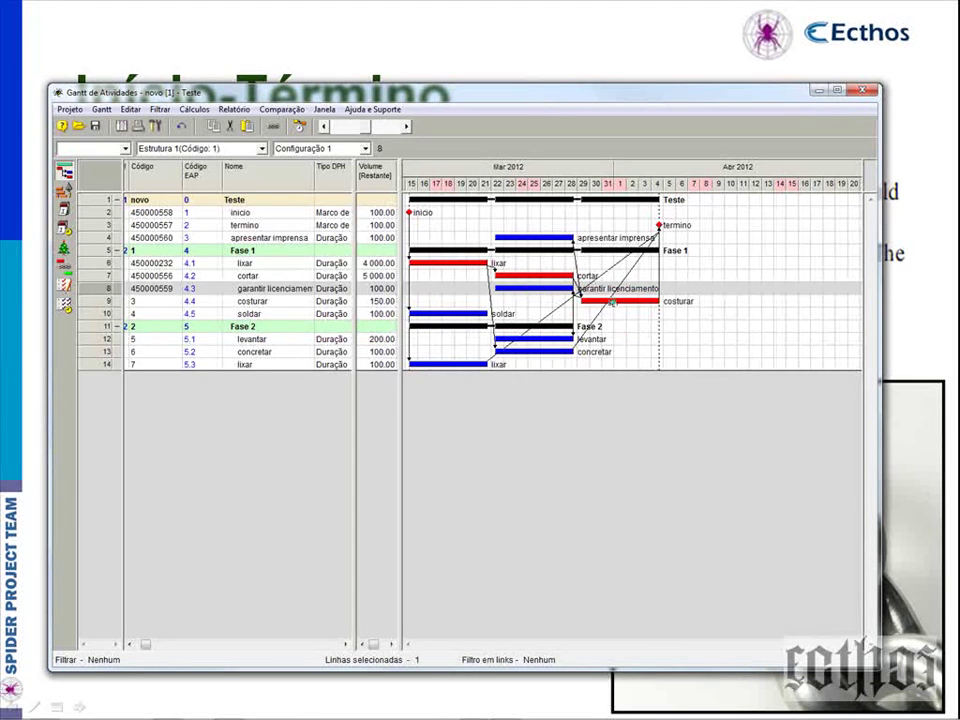
Delete the Início-Término link from costurar to garantir licenciamento.
{"action": "double_click", "coordinate": [546, 292]}
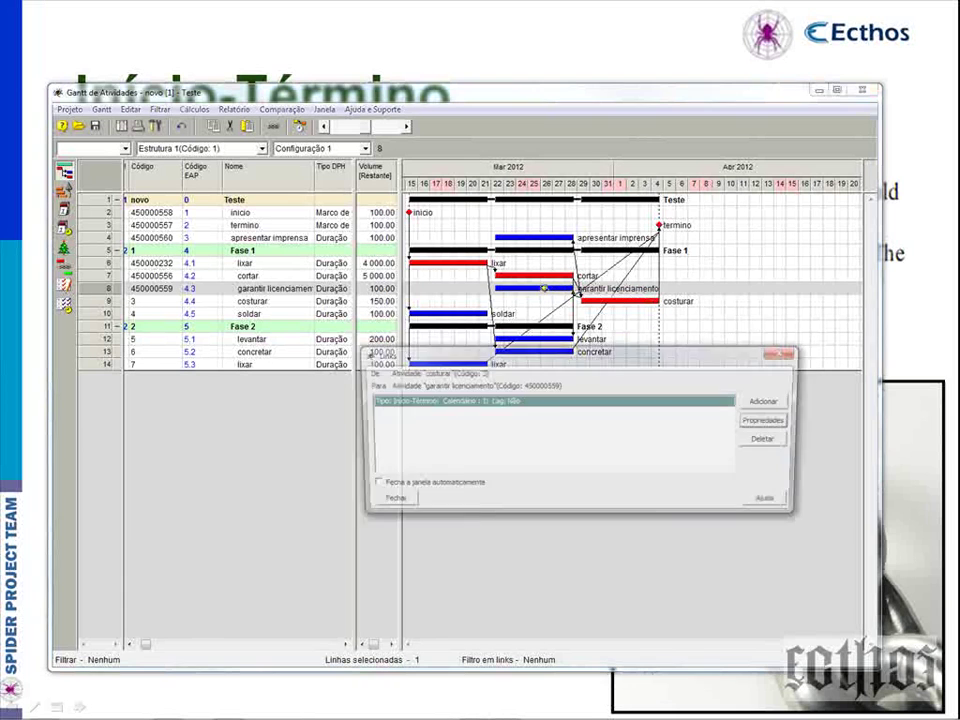
{"action": "left_click", "coordinate": [758, 442]}
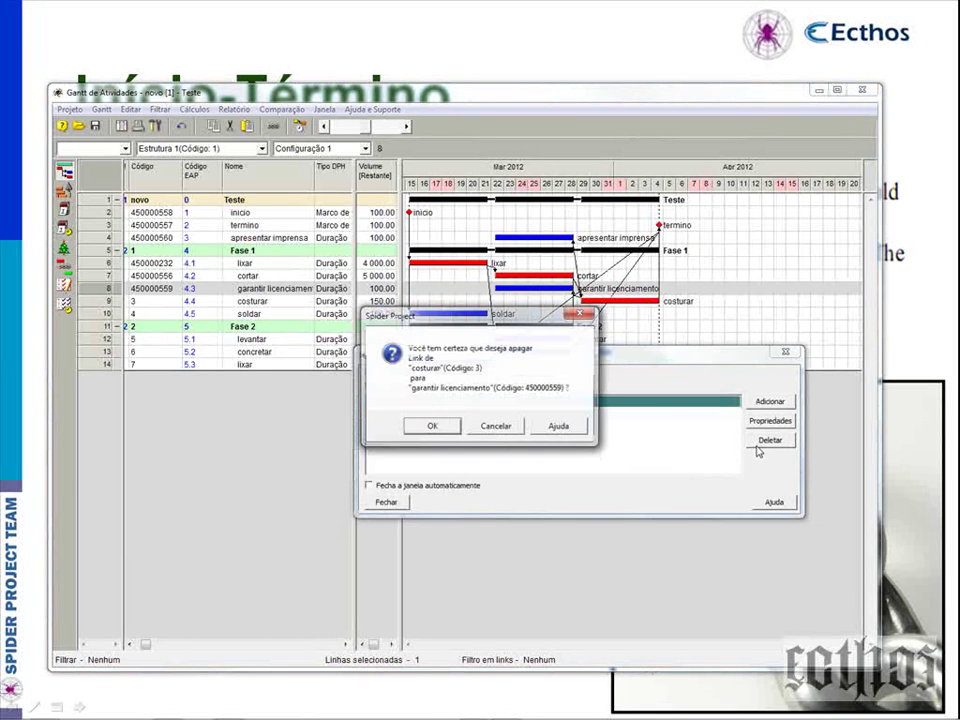
{"action": "left_click", "coordinate": [436, 425]}
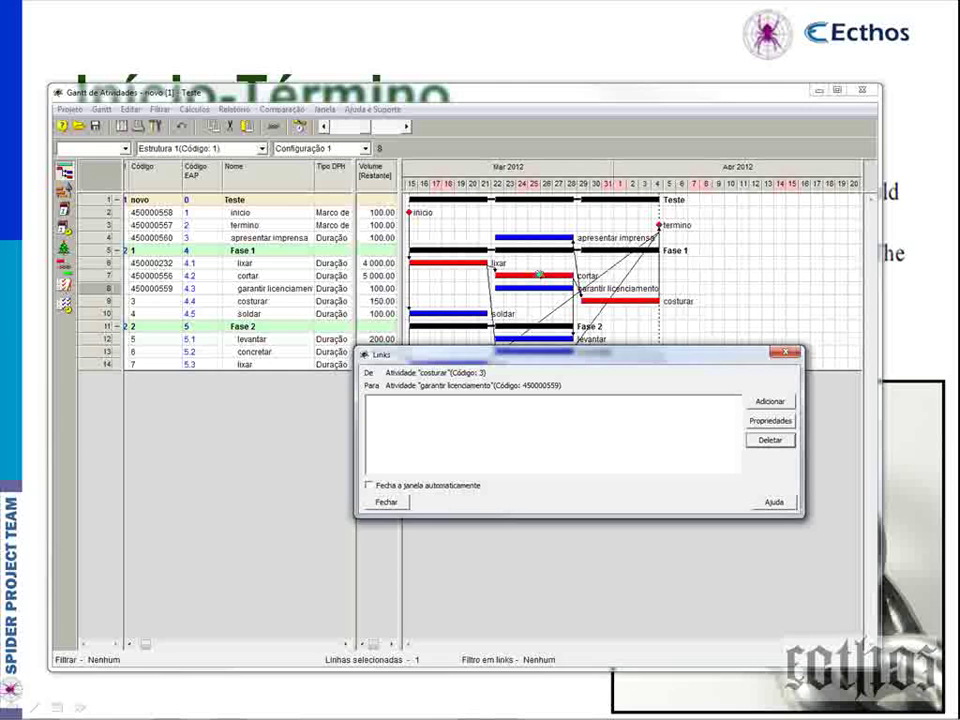
Delete the Término-Início link from cortar to costurar and close the link details.
{"action": "left_click", "coordinate": [575, 292]}
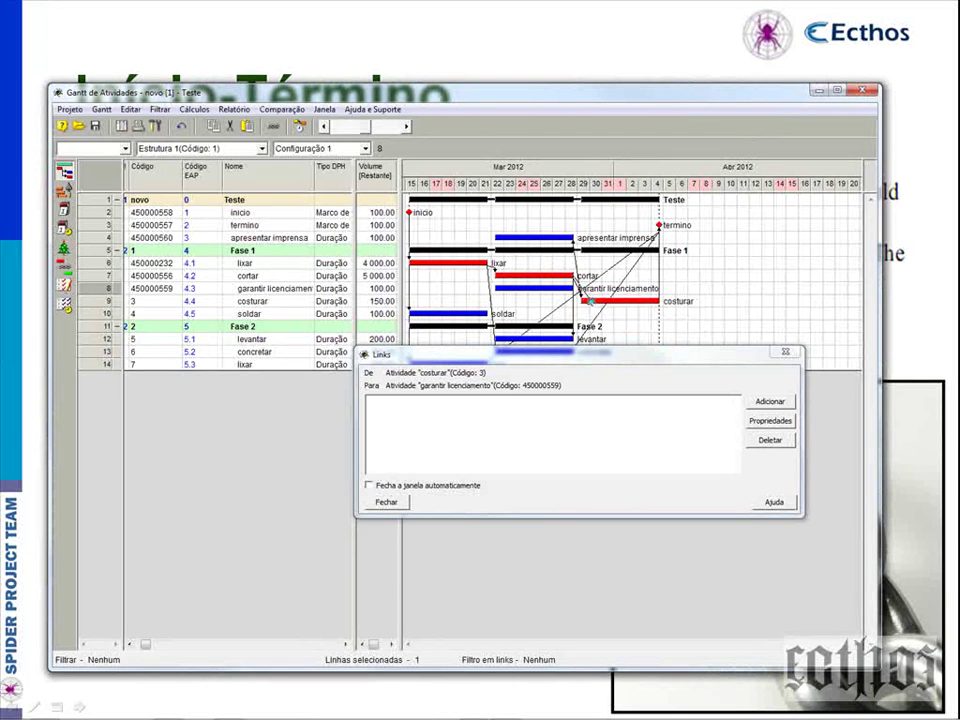
{"action": "left_click", "coordinate": [588, 298]}
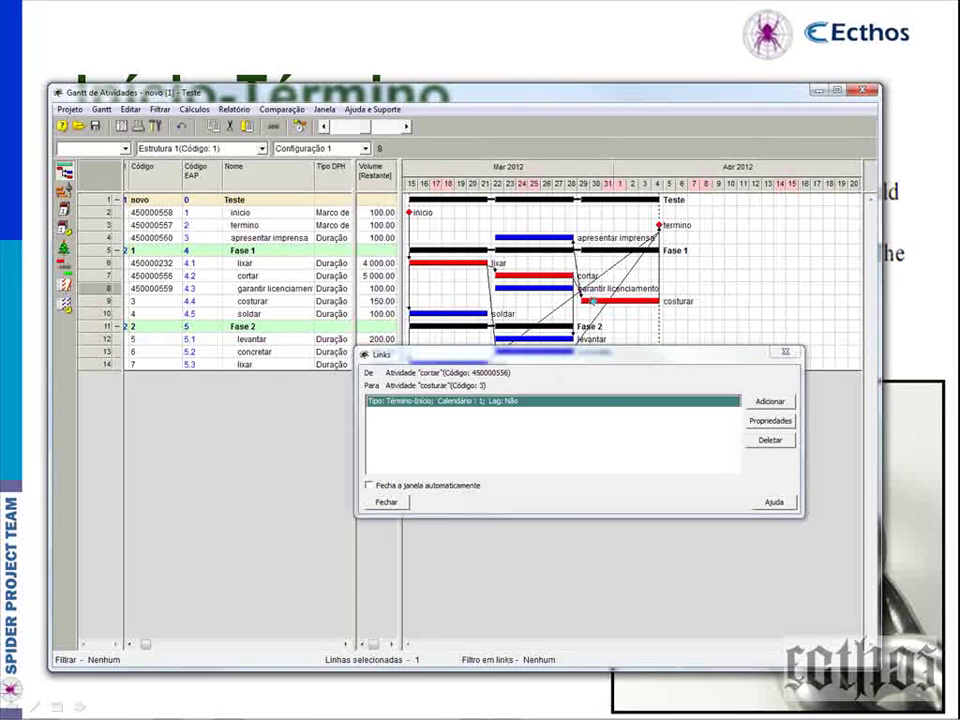
{"action": "left_click", "coordinate": [772, 441]}
{"action": "left_click", "coordinate": [428, 424]}
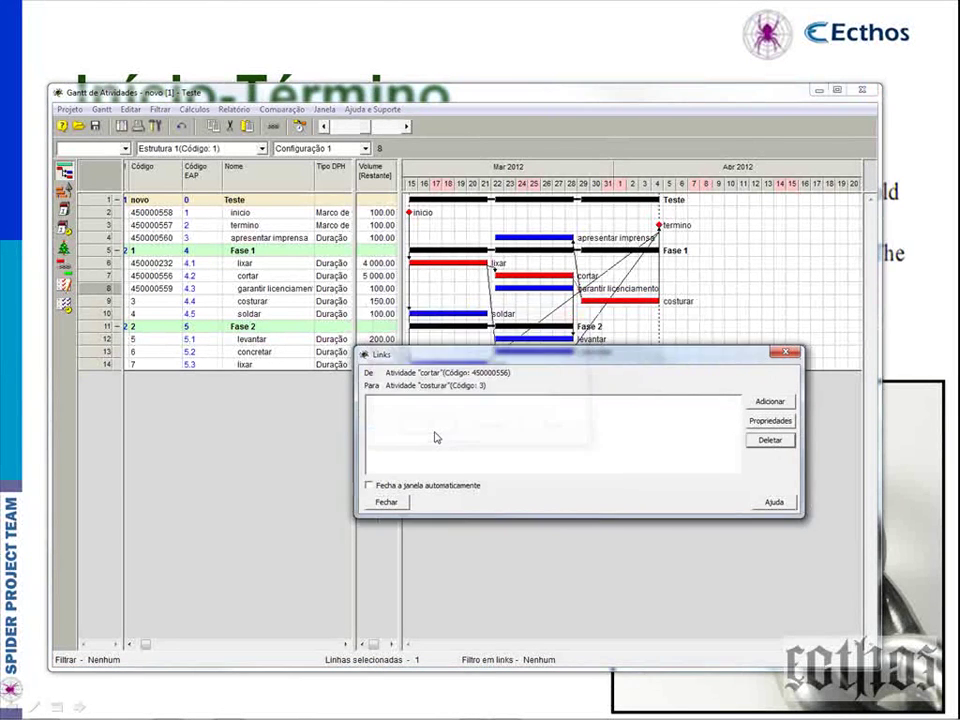
{"action": "left_click", "coordinate": [788, 354]}
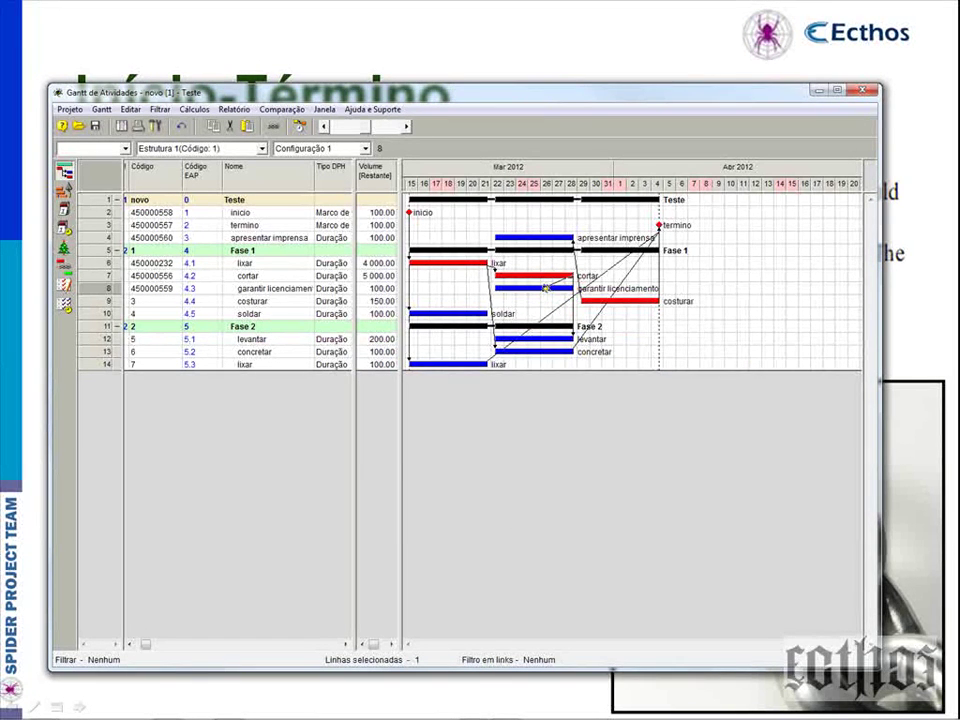
Link cortar to garantir licenciamento and garantir licenciamento to costurar, and recalculate the schedule.
{"action": "left_click_drag", "start_coordinate": [545, 288], "coordinate": [546, 290]}
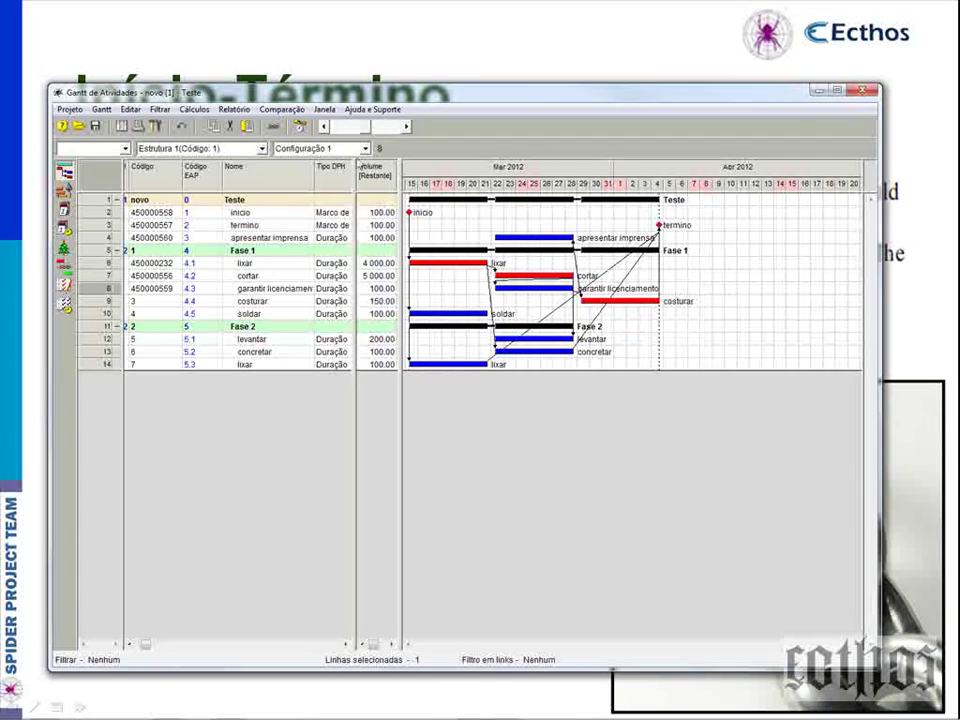
{"action": "left_click", "coordinate": [301, 127]}
{"action": "left_click", "coordinate": [420, 326]}
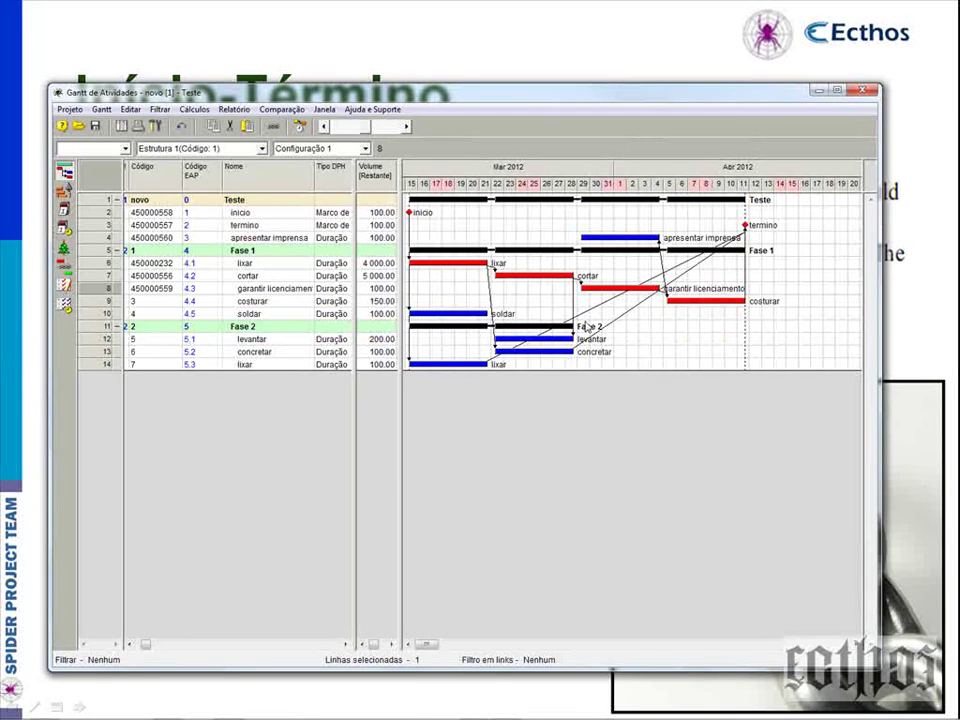
Select apresentar imprensa, lower the top of the Gantt window to uncover the Início-Término definition, and switch to the presentation slide.
{"action": "left_click", "coordinate": [268, 240]}
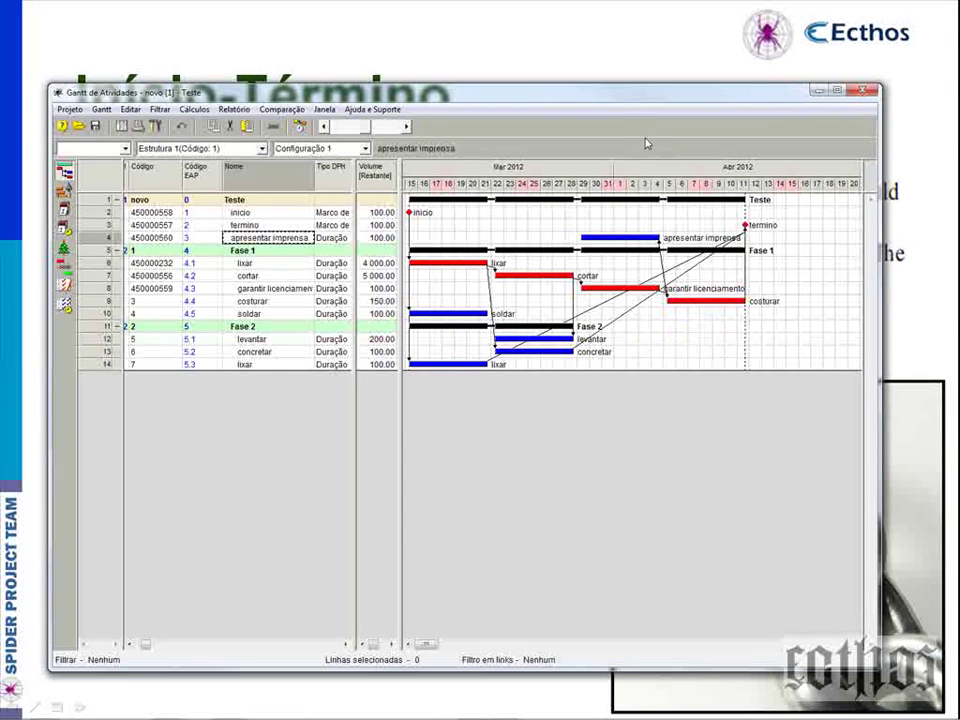
{"action": "left_click_drag", "start_coordinate": [637, 100], "coordinate": [637, 268]}
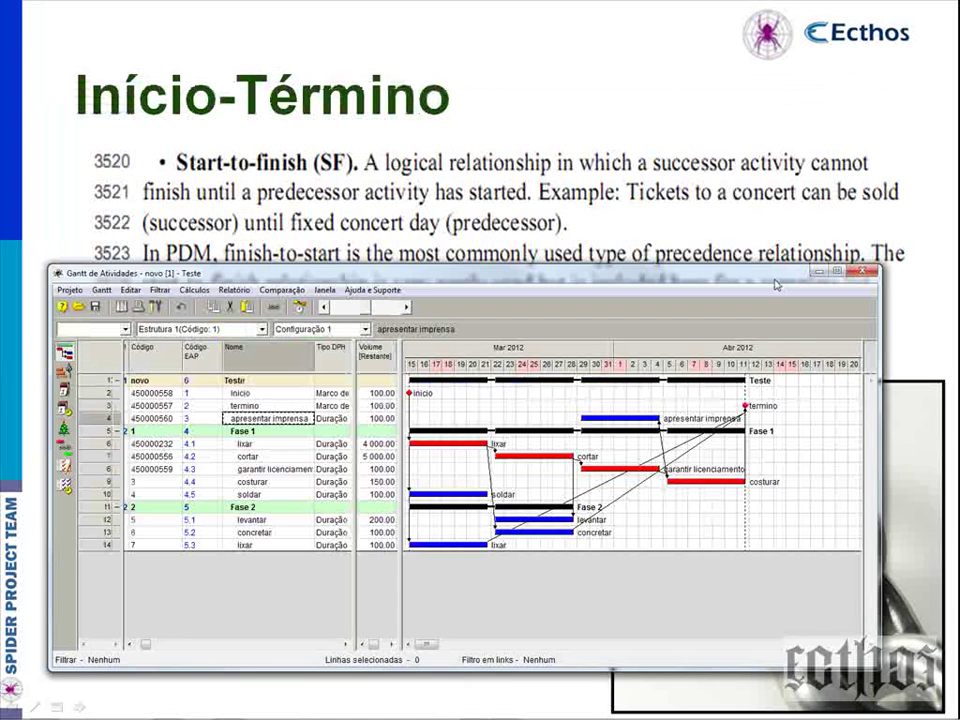
{"action": "key", "text": "alt+Tab"}
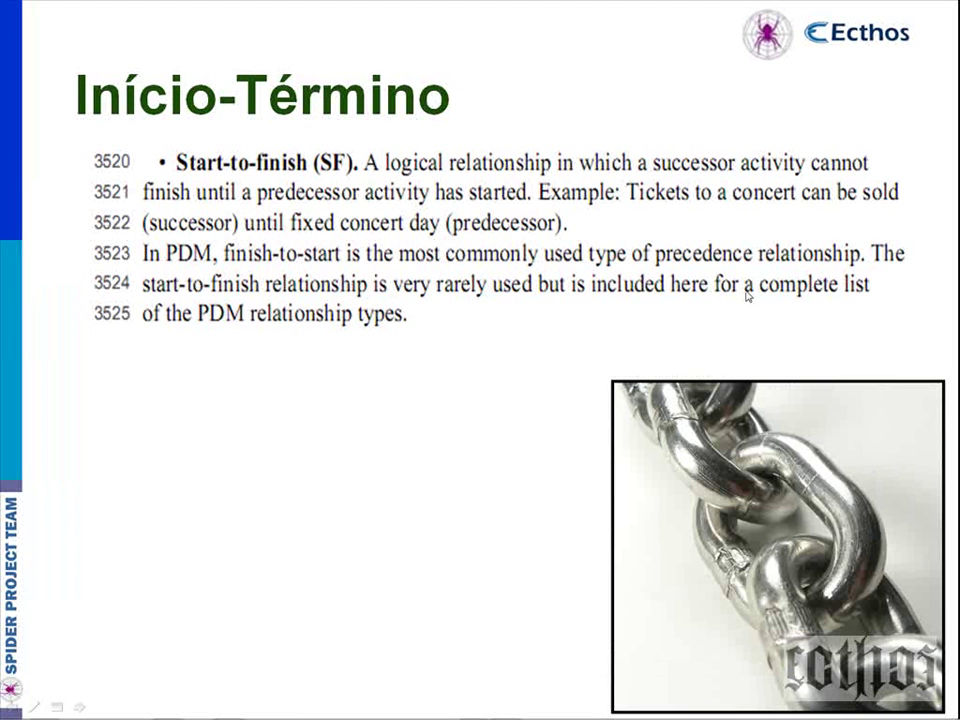